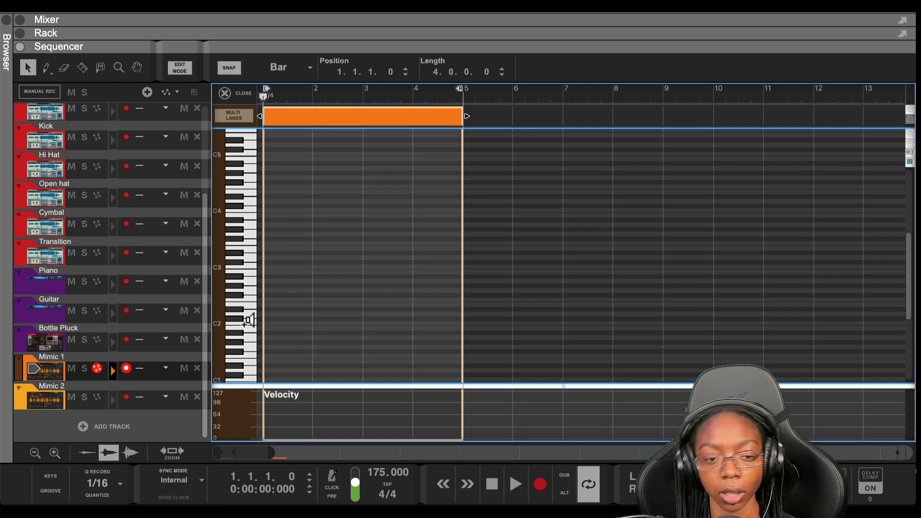
Draw a one-bar D#2 note at the start of the Mimic 1 clip and repeat it through bar 4.
click(244, 310)
click(278, 312)
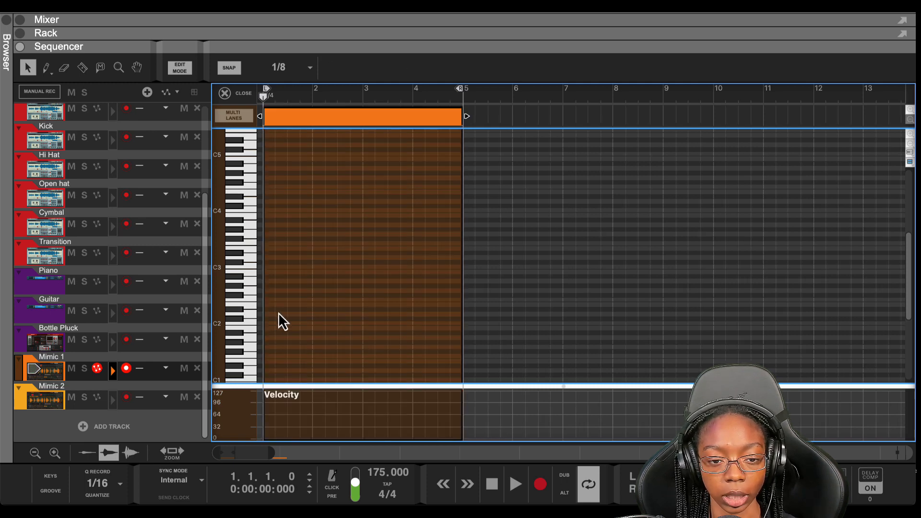
click(263, 311)
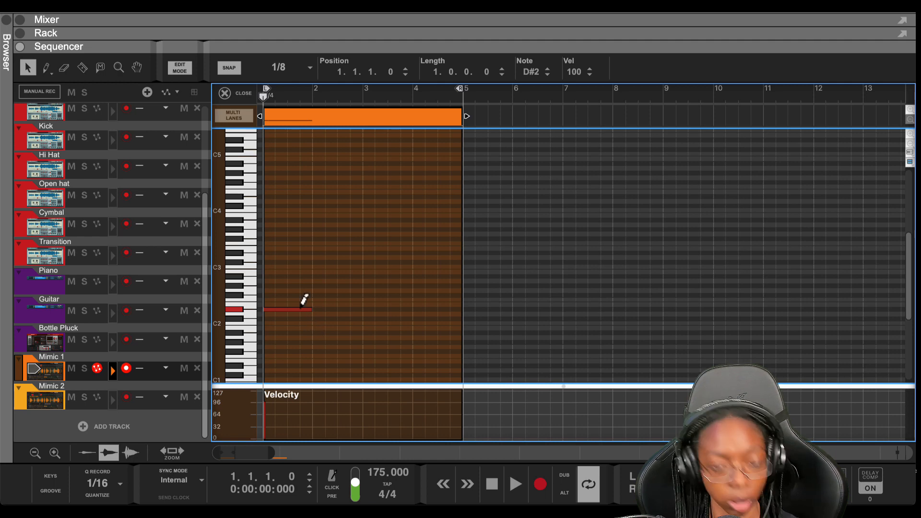
key(ctrl+d)
key(ctrl+d)
key(ctrl+d)
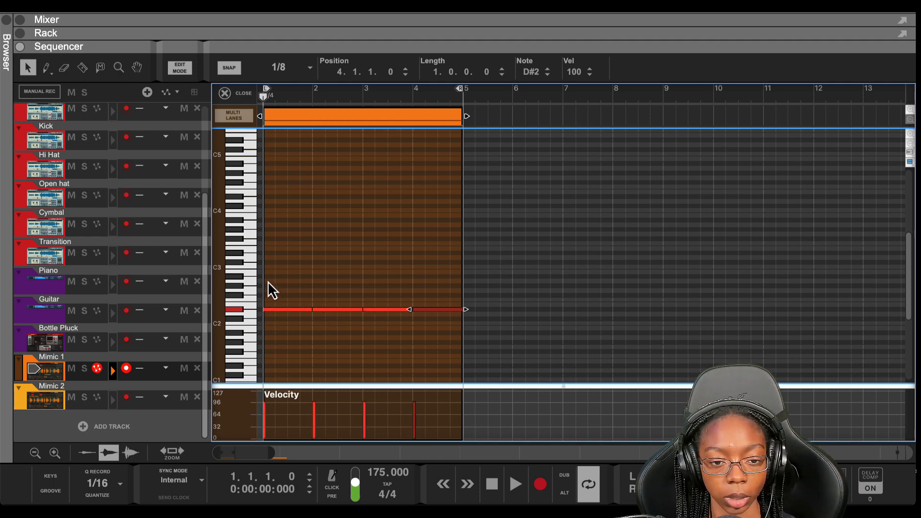
Add one-bar notes above the bass line, A#2, B2, F#2 and F2 across bars 1 to 4, and play the loop.
click(268, 278)
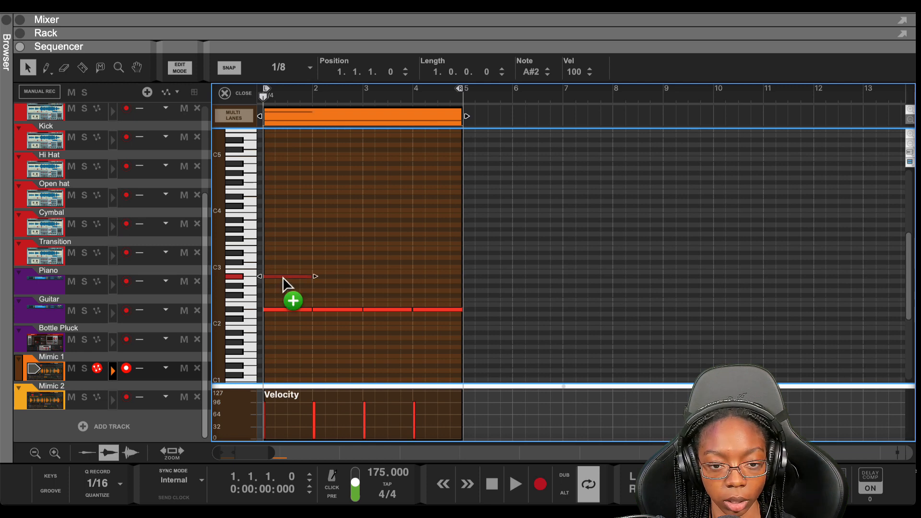
click(283, 277)
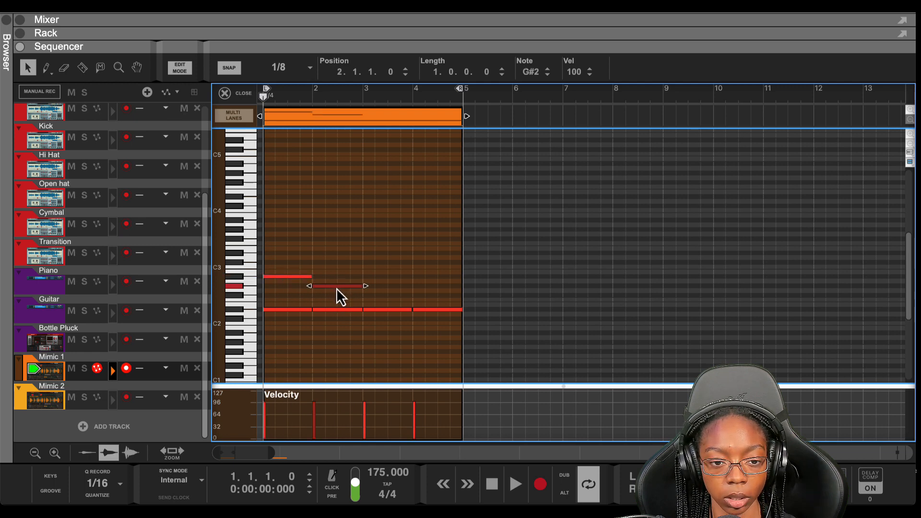
click(336, 288)
click(383, 295)
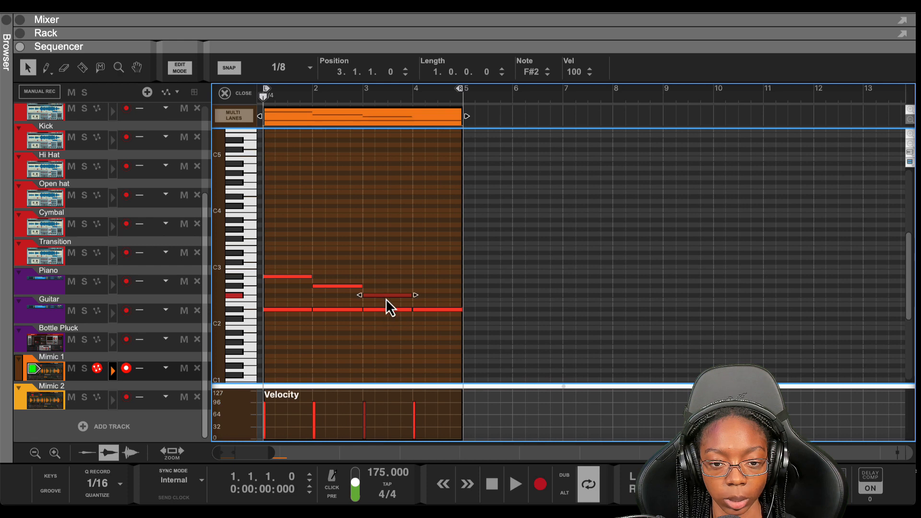
drag(329, 287, 325, 274)
click(386, 296)
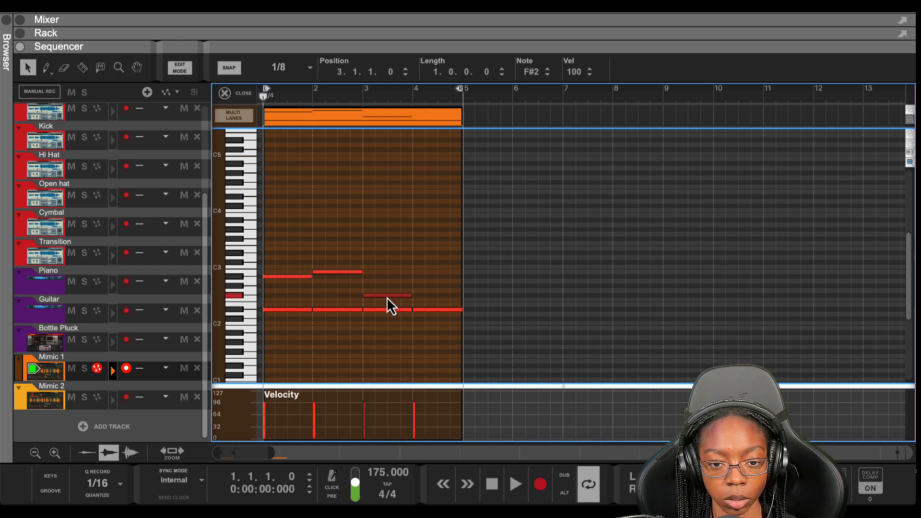
click(418, 300)
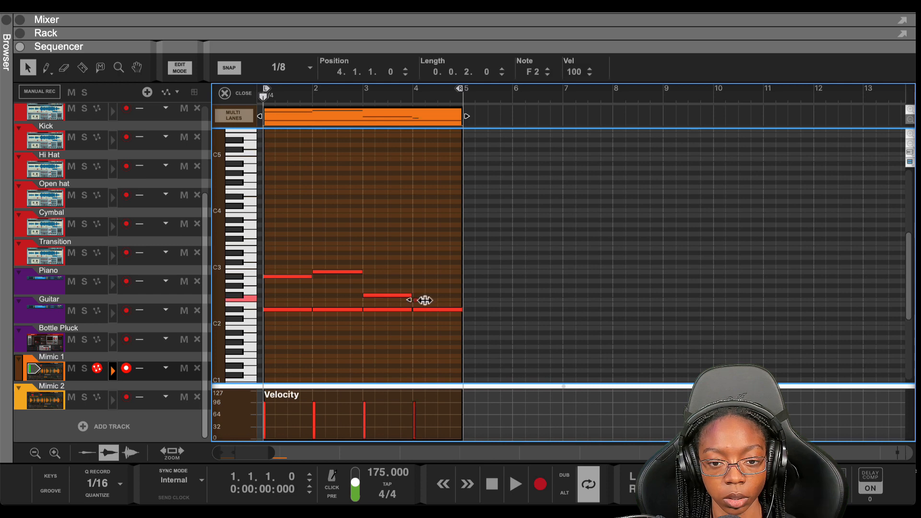
drag(460, 304, 461, 306)
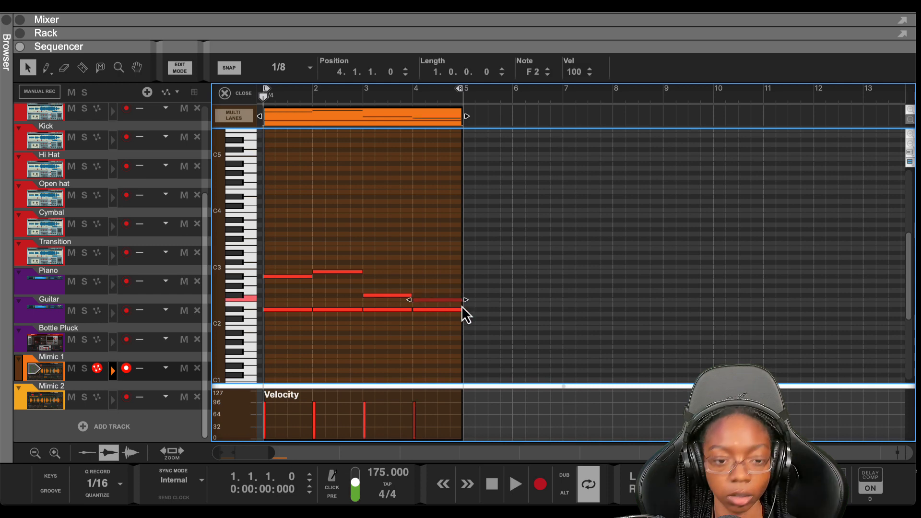
key(space)
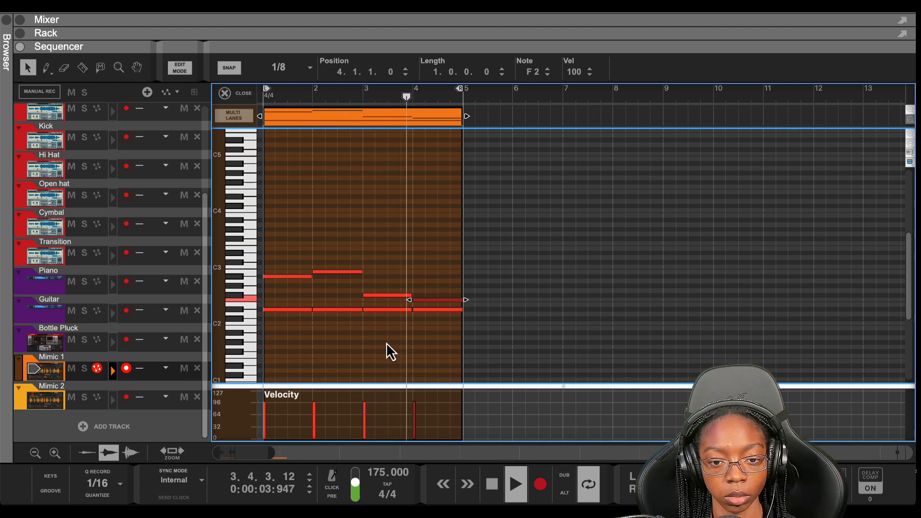
Split the upper notes of bars 1 and 2 into half-bar notes alternating between A#2 and B2, and play the loop.
click(290, 280)
drag(312, 277, 286, 282)
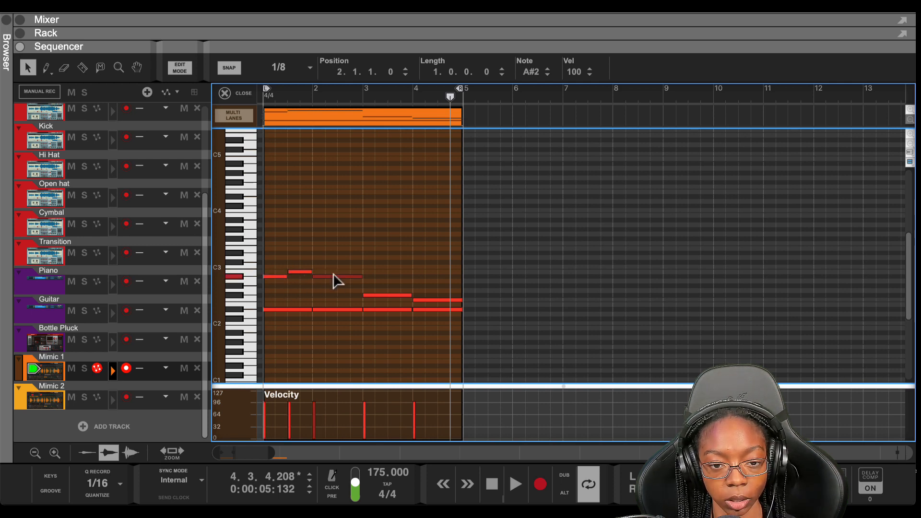
mouse_move(333, 273)
mouse_down()
mouse_move(345, 284)
mouse_move(330, 278)
mouse_up()
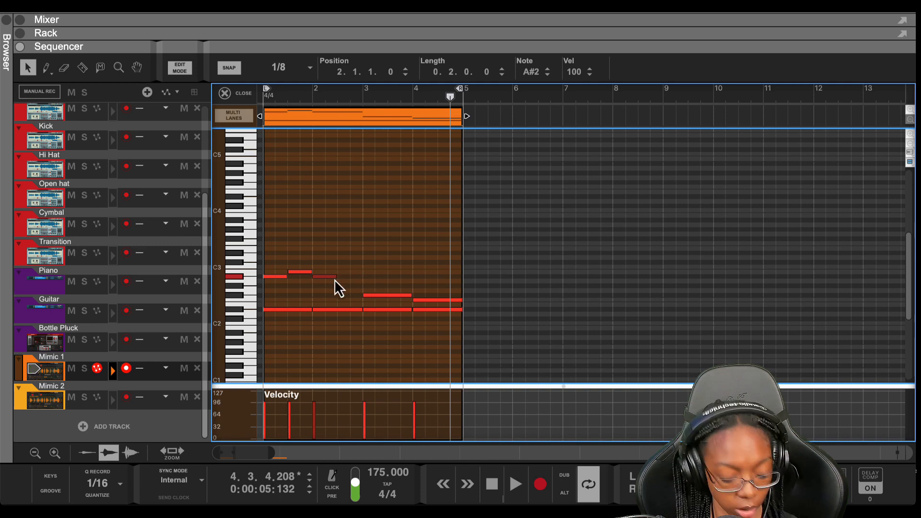
click(338, 271)
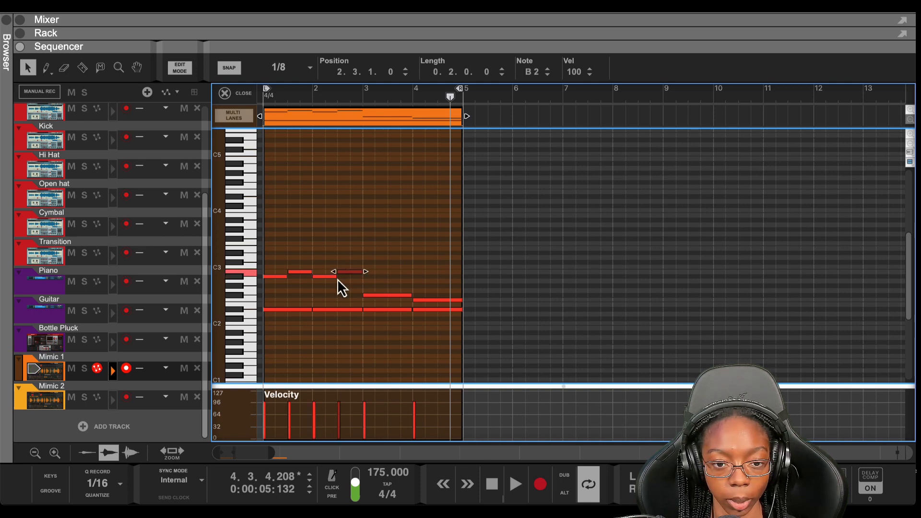
key(space)
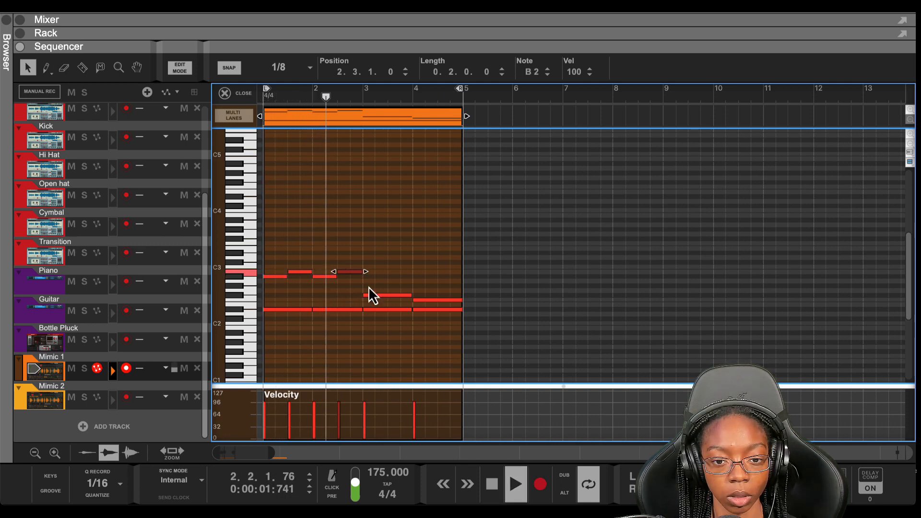
Split the upper notes of bars 3 and 4 into half-bar notes alternating between F#2 and F2.
drag(411, 295, 387, 295)
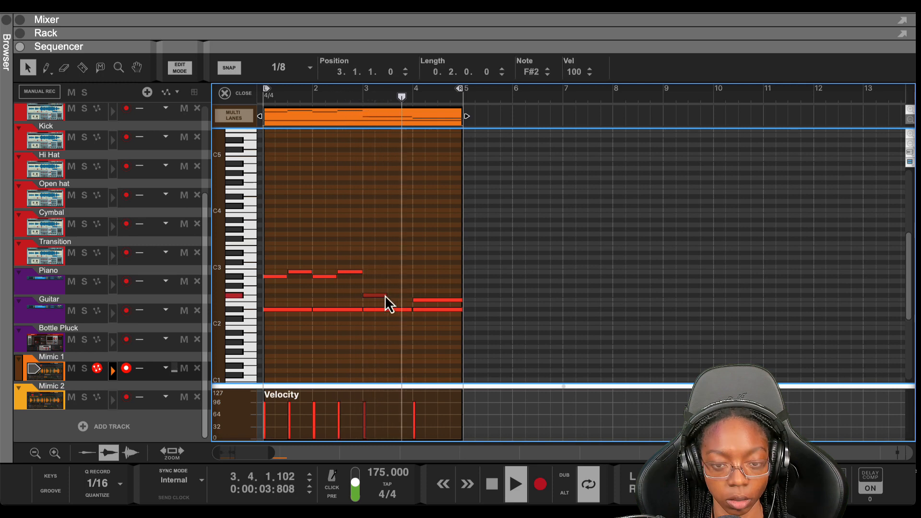
key(space)
click(389, 295)
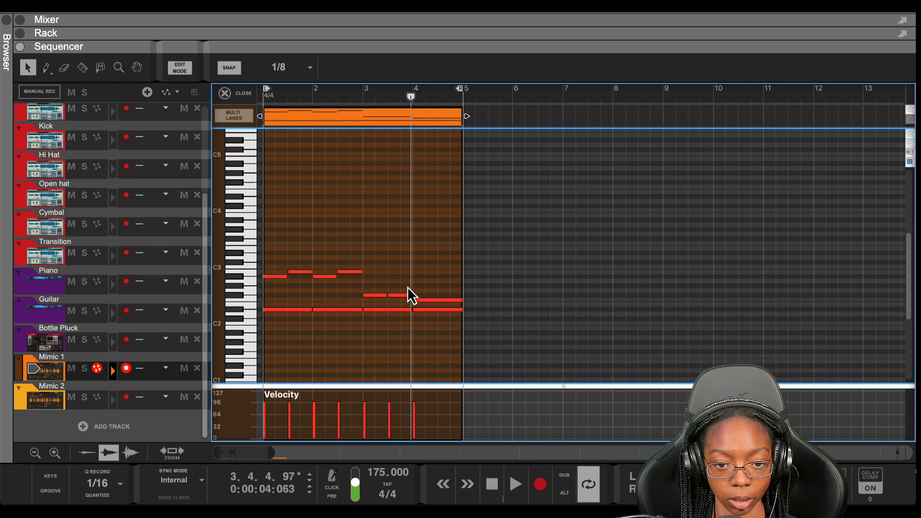
click(403, 294)
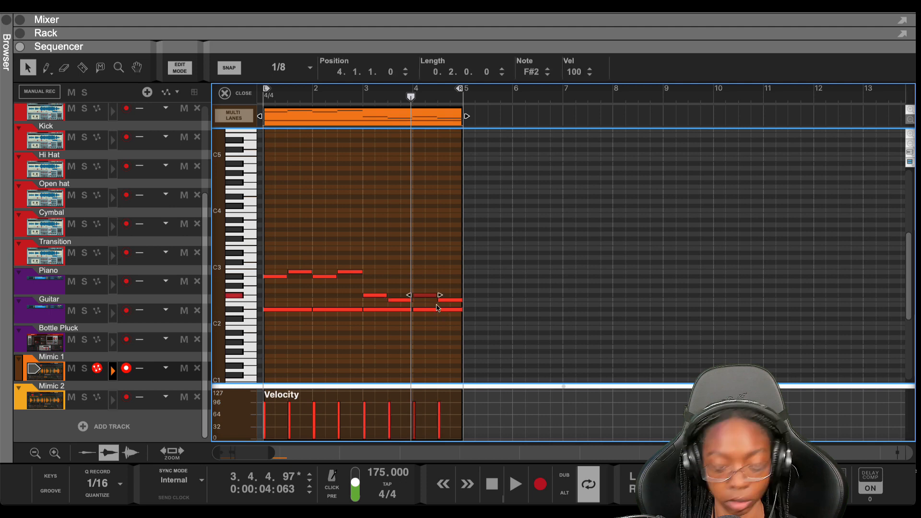
Play the four-bar loop from the start to hear the alternating melody over the bass notes.
key(shift+Return)
key(space)
click(567, 262)
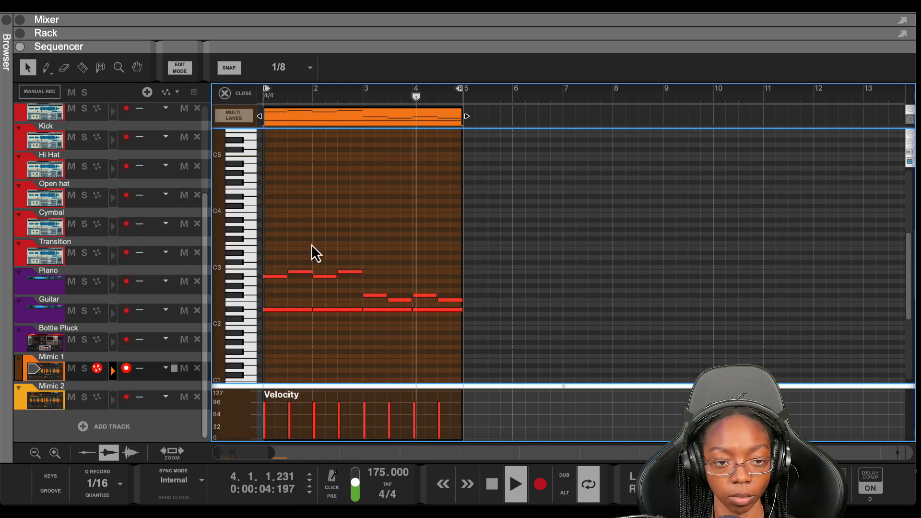
key(space)
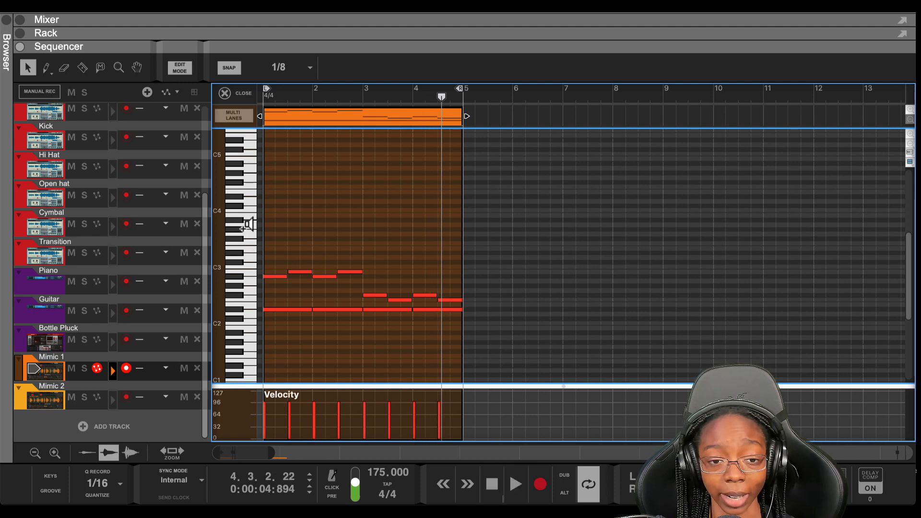
Add a one-beat D#4 note on beat 1 of bar 1 and a one-beat D#5 note on beat 3, and play them.
double_click(267, 197)
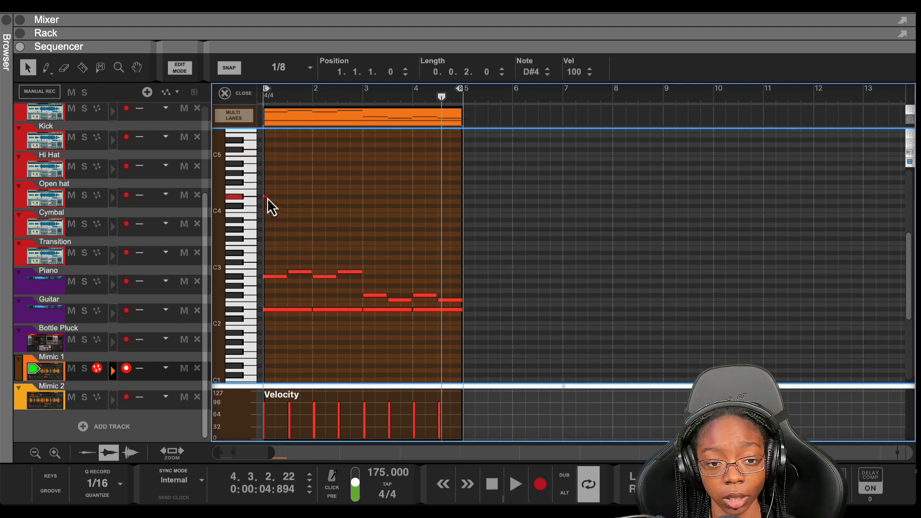
scroll(277, 197, up, 1)
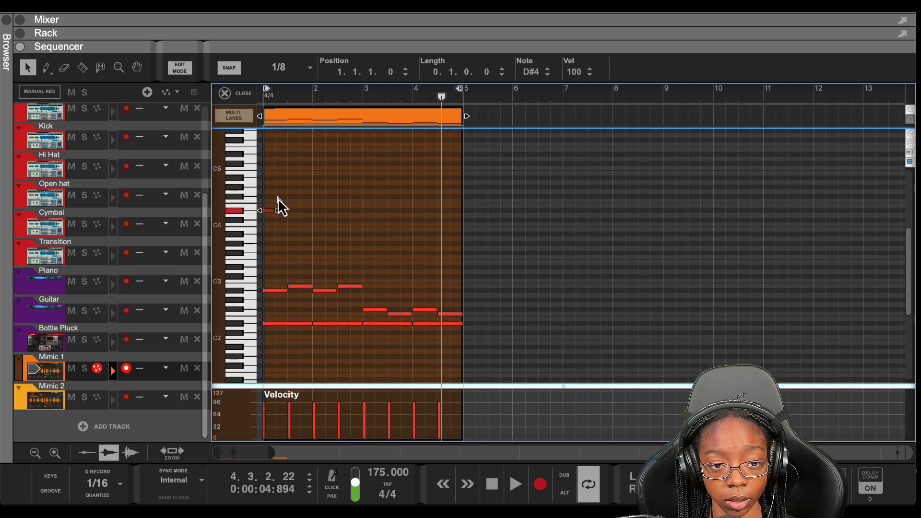
double_click(292, 154)
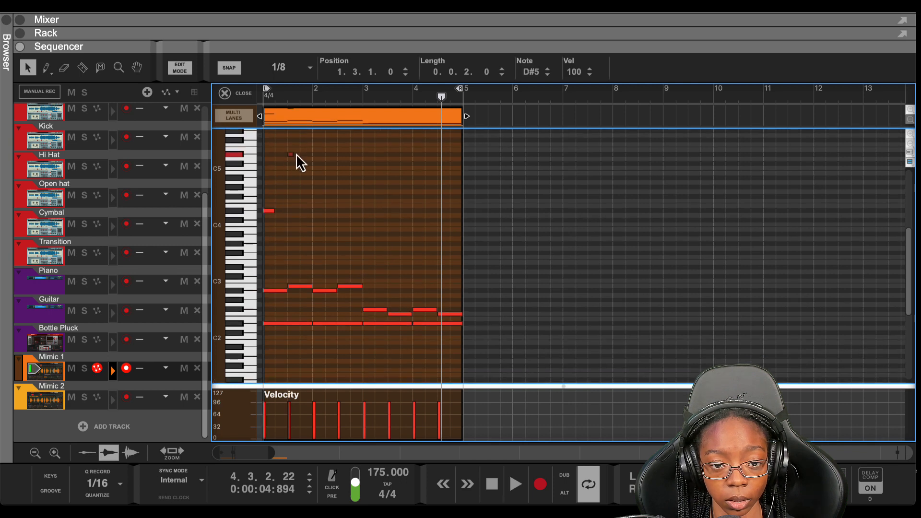
key(space)
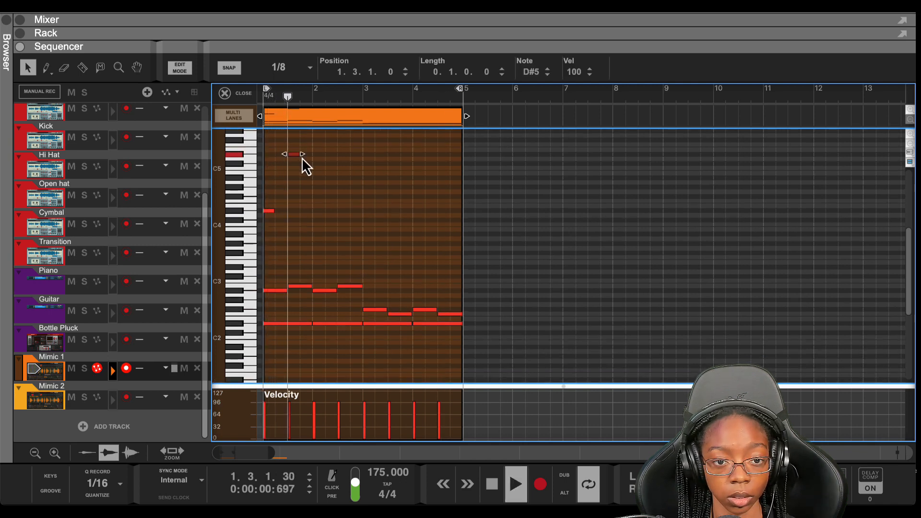
key(space)
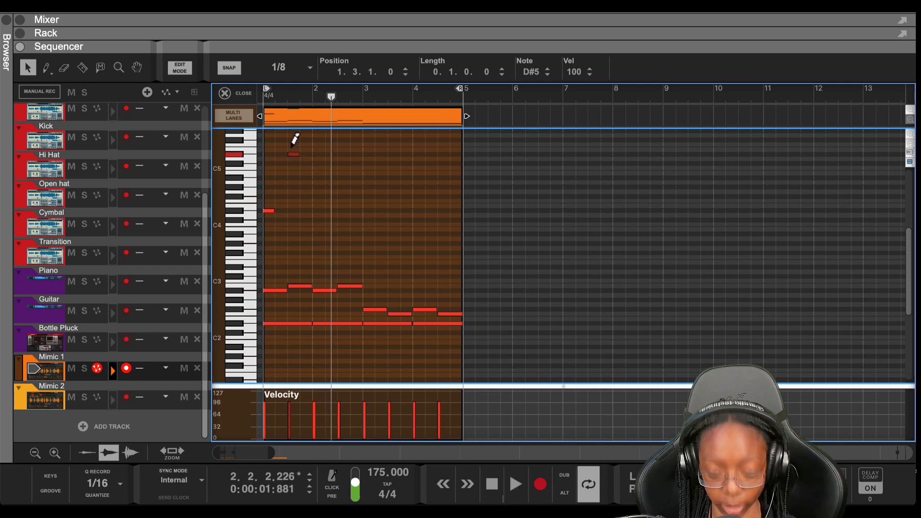
Lower the D#5 note on beat 3 of bar 1 by two octaves to D#3 and play the loop.
key(shift+Down)
key(space)
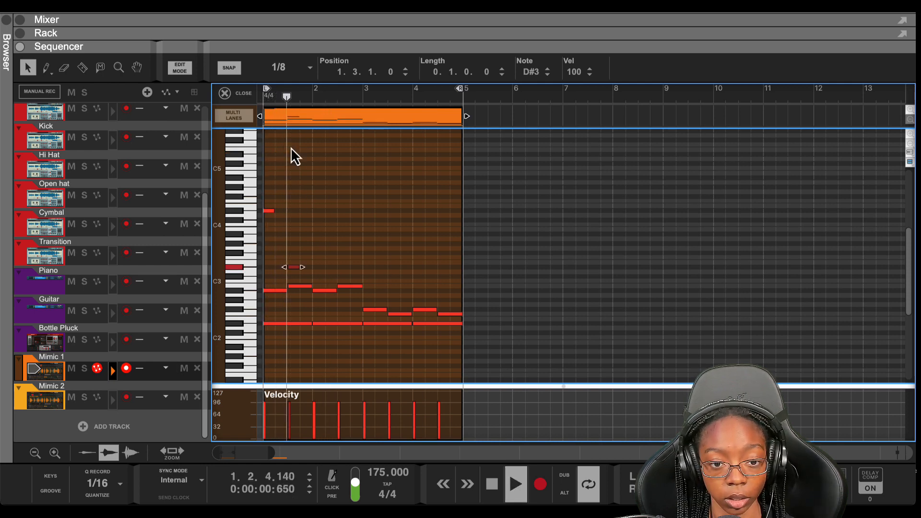
key(space)
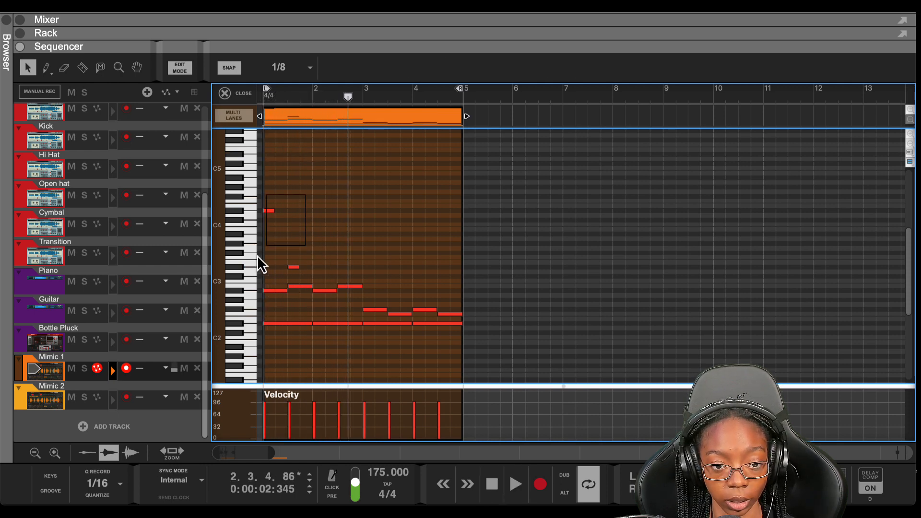
Copy the one-beat D#4 and D#3 notes from bar 1 into bar 2 and play the loop.
shift+click(269, 211)
drag(268, 212, 318, 212)
key(space)
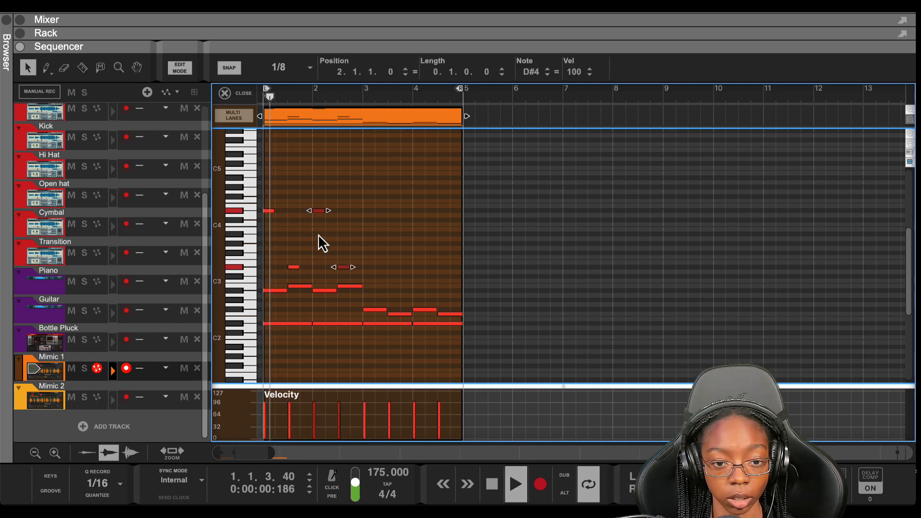
Raise the copied D#3 note in bar 2 to F#3, and repeat the one-beat notes of bars 1 and 2 in bars 3 and 4.
click(341, 266)
key(Up)
key(Up)
key(Up)
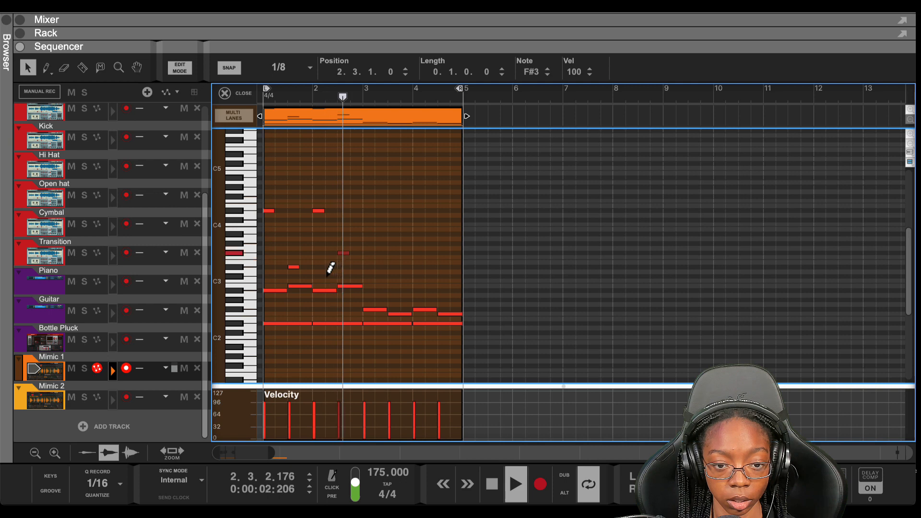
key(space)
drag(367, 207, 389, 265)
click(396, 253)
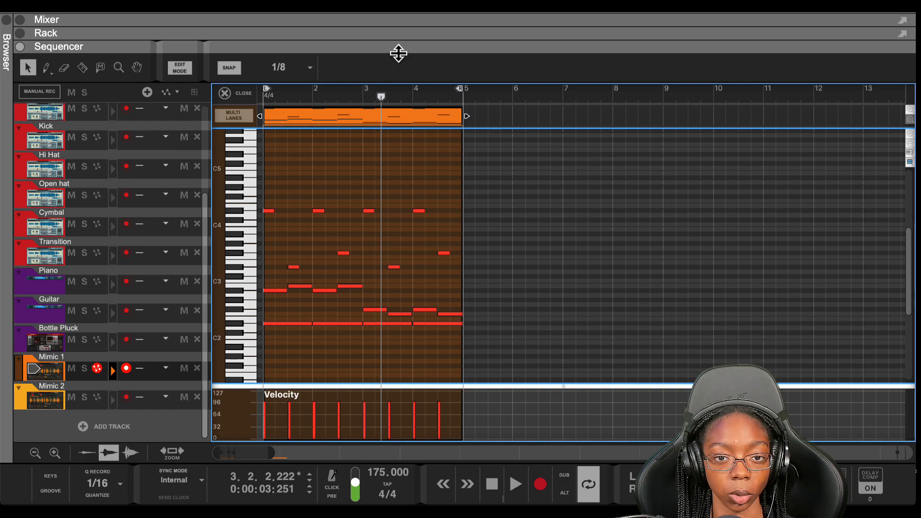
In the rack, set the Scales & Chords device to the key of Eb with the Minor scale.
drag(399, 54, 365, 217)
scroll(74, 379, down, 4)
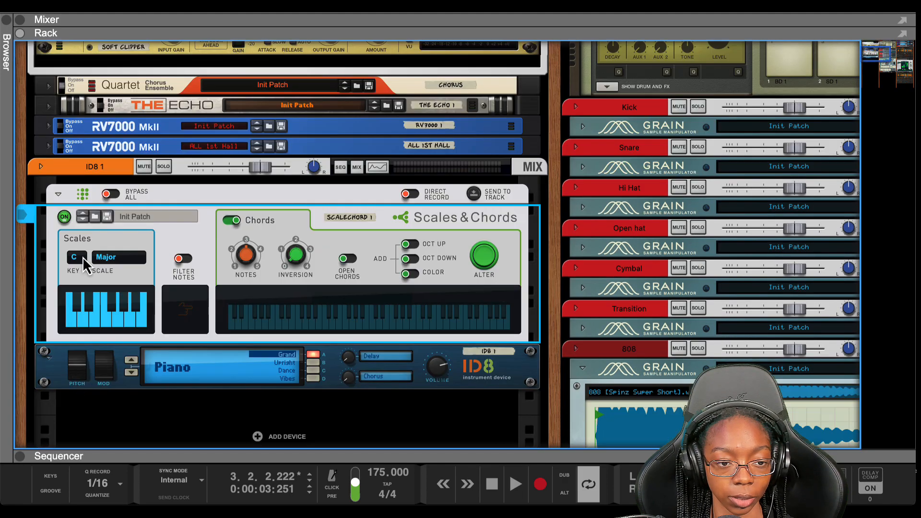
click(116, 258)
click(117, 269)
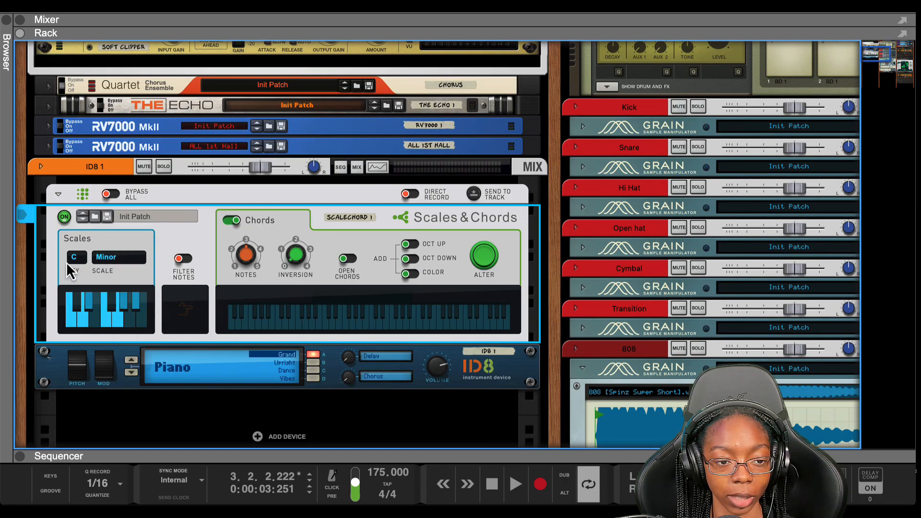
click(74, 262)
click(80, 297)
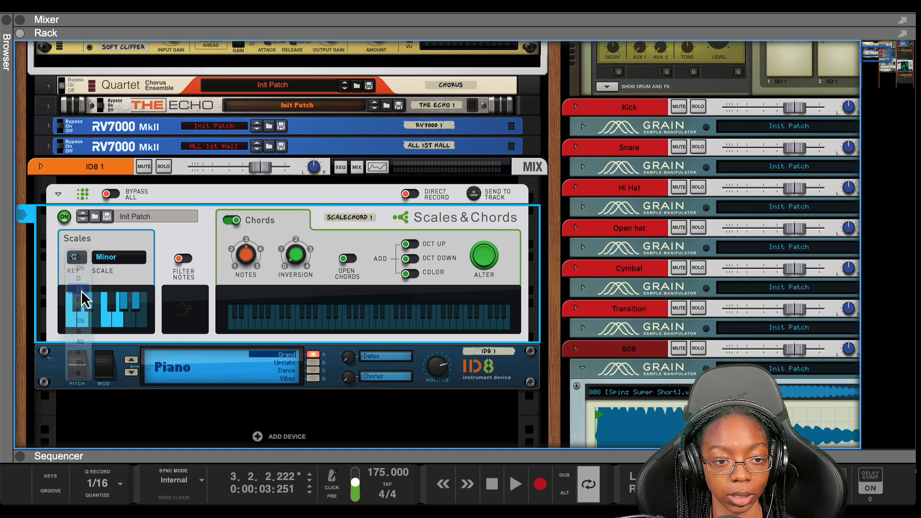
click(104, 428)
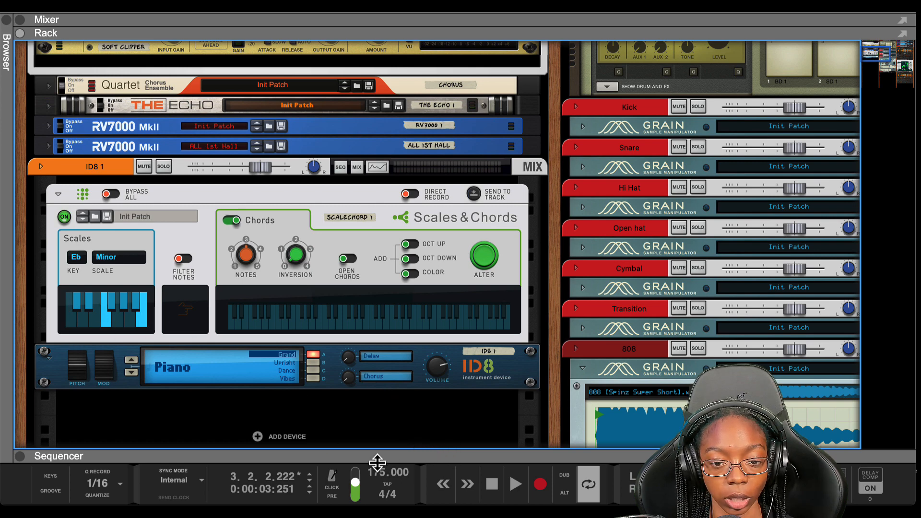
Back in the sequencer, raise the one-beat note on beat 3 of bar 3 to F3 and play the loop from the start.
drag(377, 462, 372, 48)
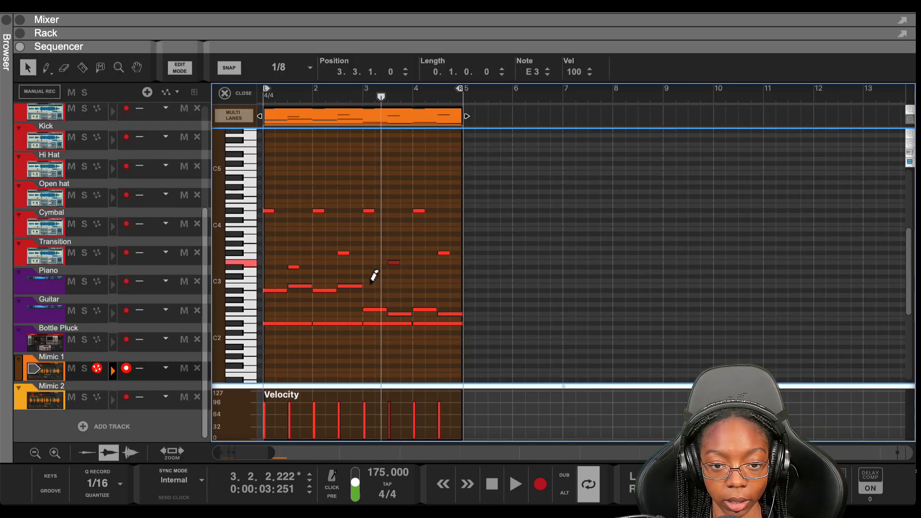
key(Up)
key(Home)
key(space)
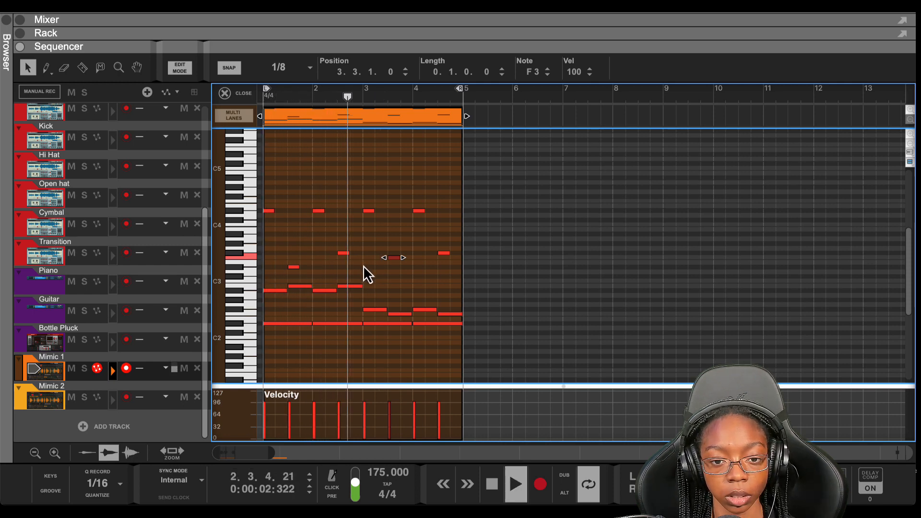
Raise the one-beat note on beat 3 of bar 4 to G#3 and play the loop.
key(space)
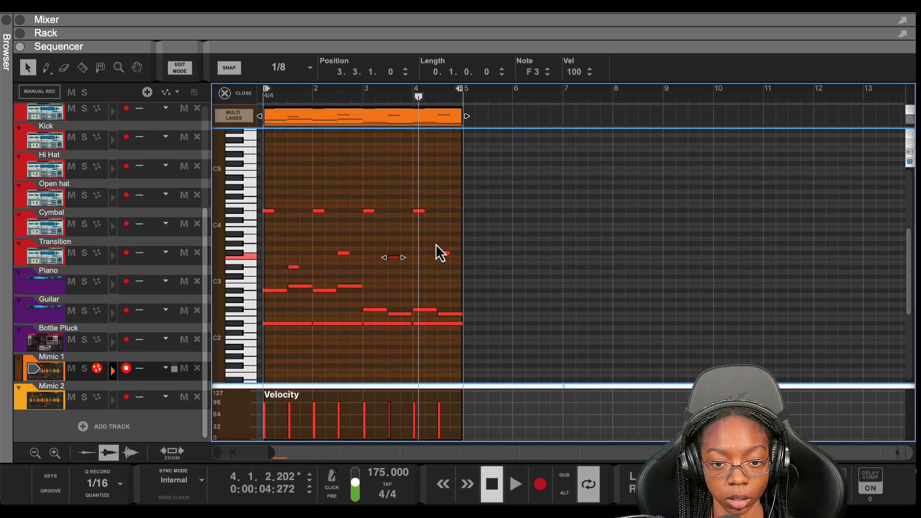
click(444, 253)
mouse_move(444, 256)
mouse_down()
mouse_move(441, 265)
mouse_move(441, 244)
mouse_up()
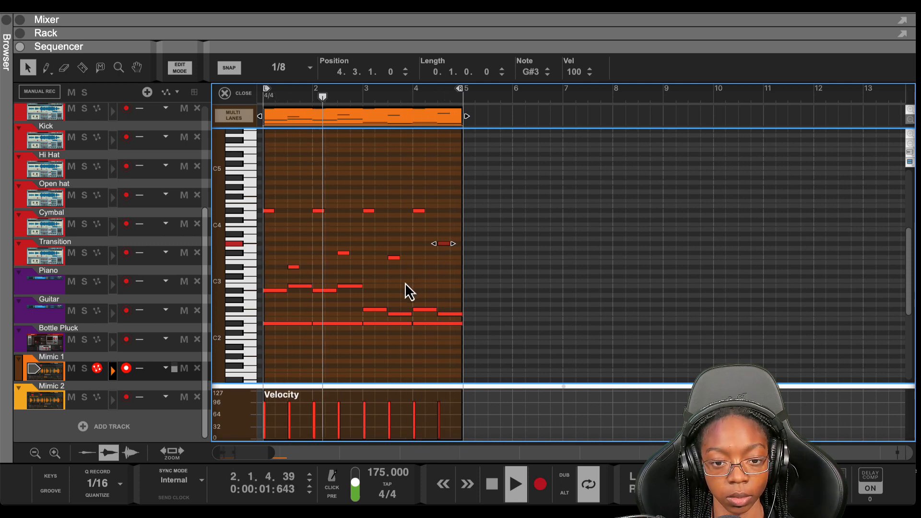
key(space)
Transpose all notes in the Mimic 1 clip down one octave, play the loop from the start, and clear the selection.
key(ctrl+a)
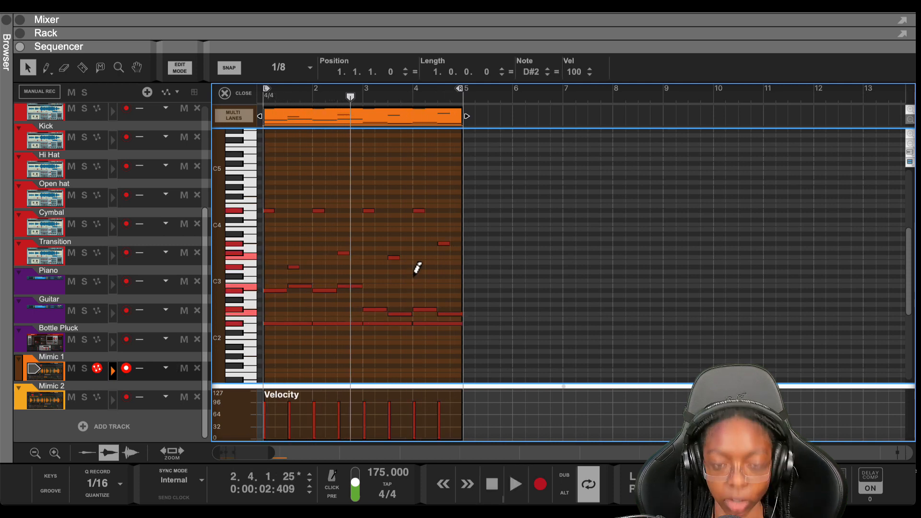
key(shift+Down)
key(Home)
scroll(408, 283, down, 5)
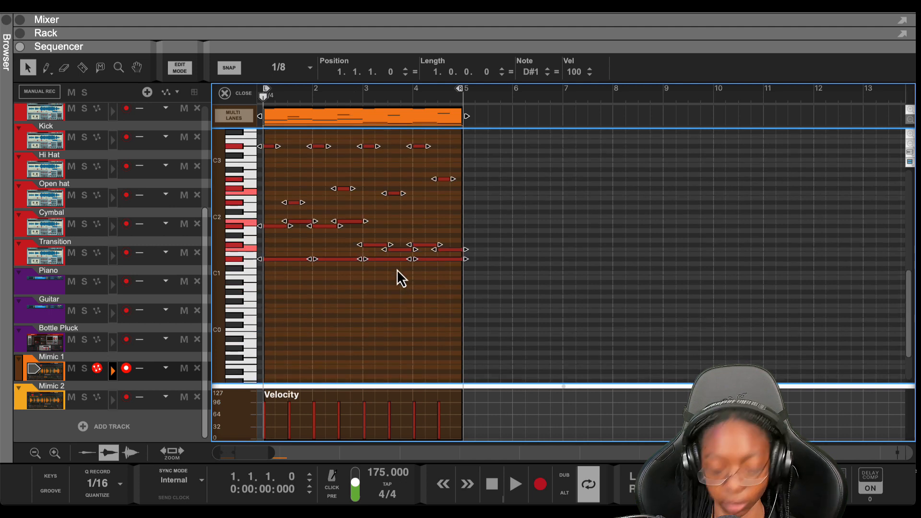
key(space)
scroll(401, 279, up, 3)
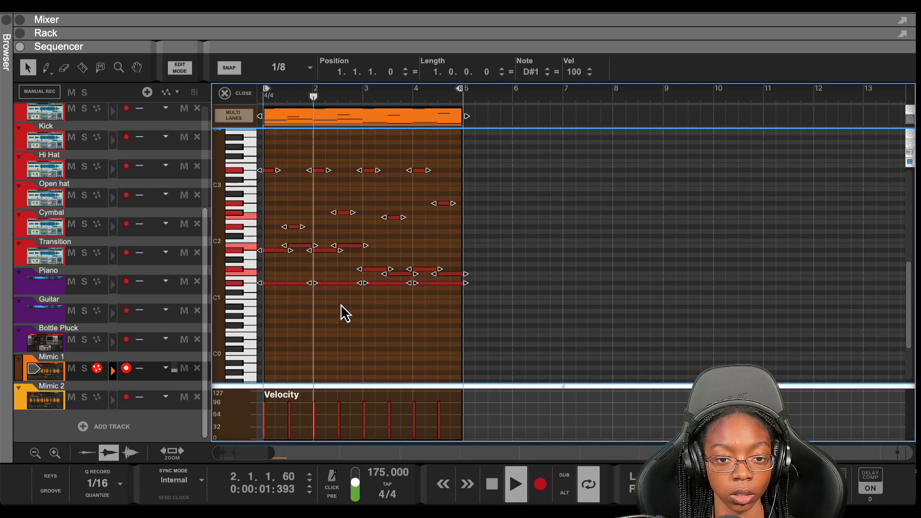
click(337, 318)
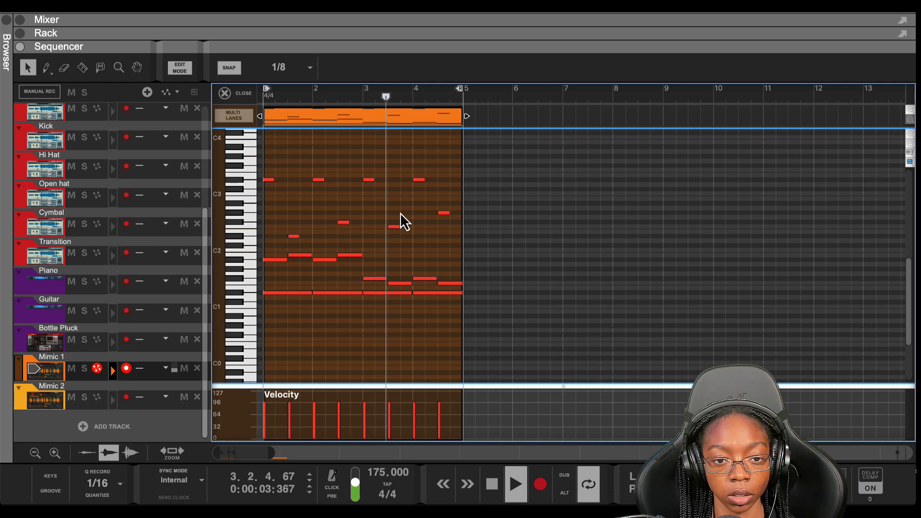
Lower the four one-beat D#3 notes at the starts of the bars by an octave to D#2, and stop playback.
drag(441, 175, 249, 190)
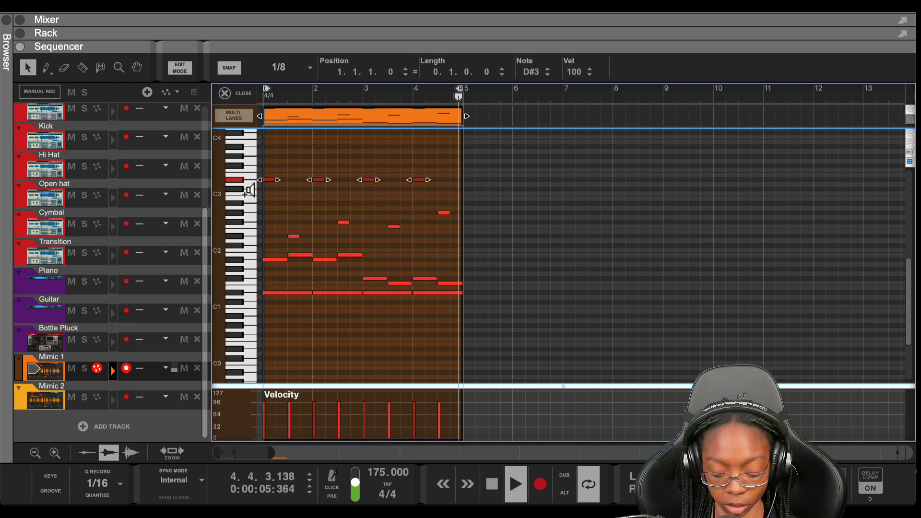
key(shift+super+Down)
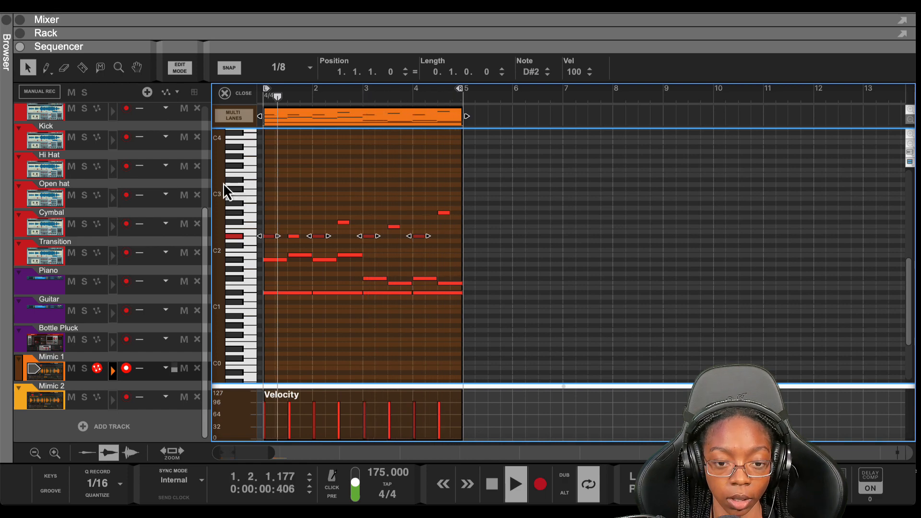
key(space)
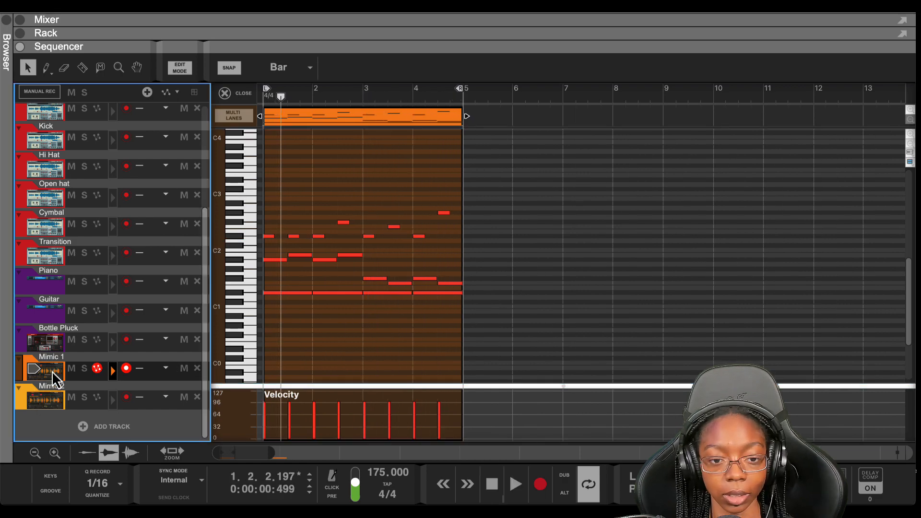
Open the rack and assign the keyboard input to the Mimic 2 sampler holding Sneaky Key.wav.
double_click(52, 370)
drag(388, 249, 393, 378)
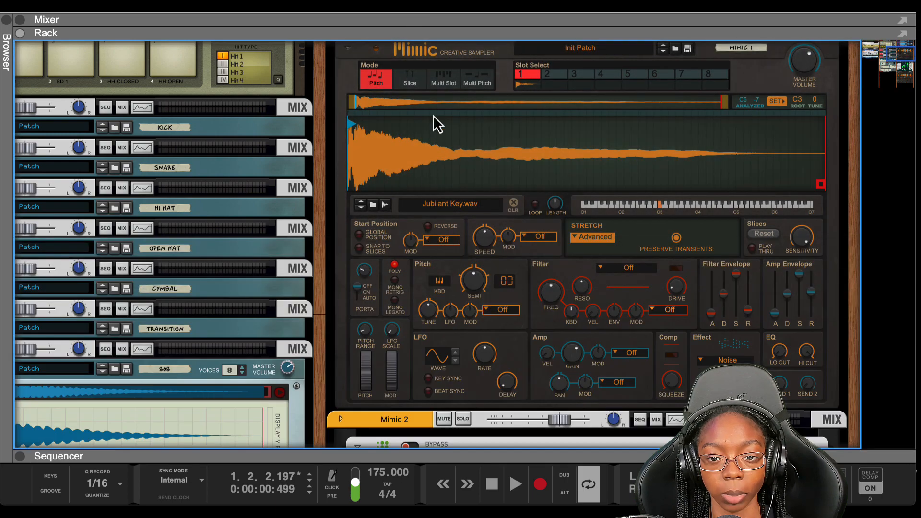
scroll(413, 120, up, 5)
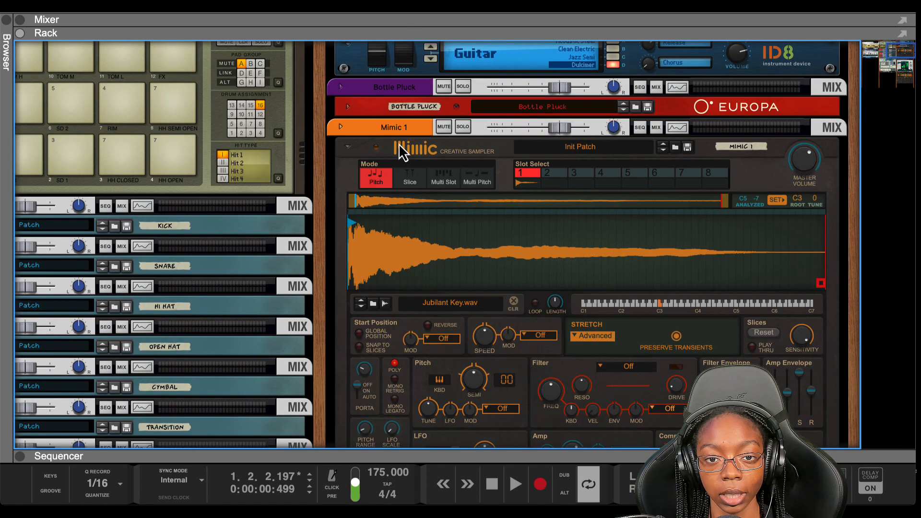
scroll(387, 157, down, 3)
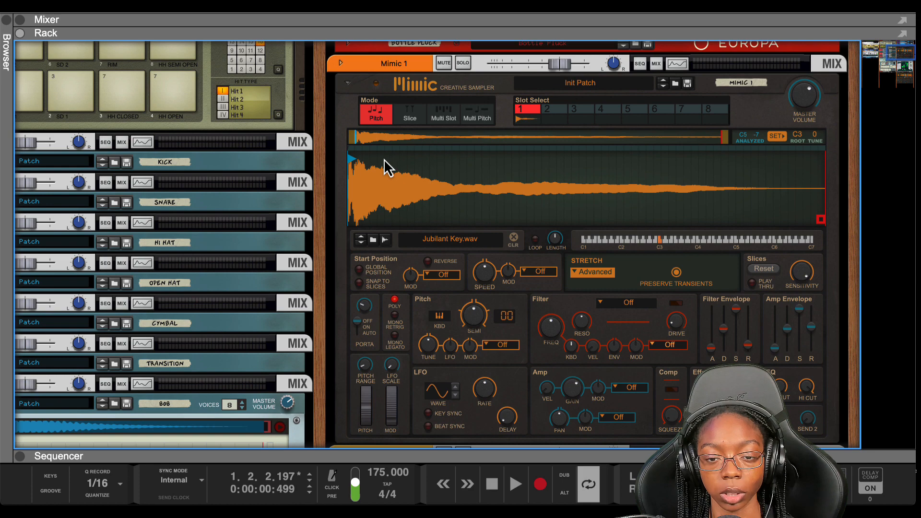
scroll(277, 248, down, 15)
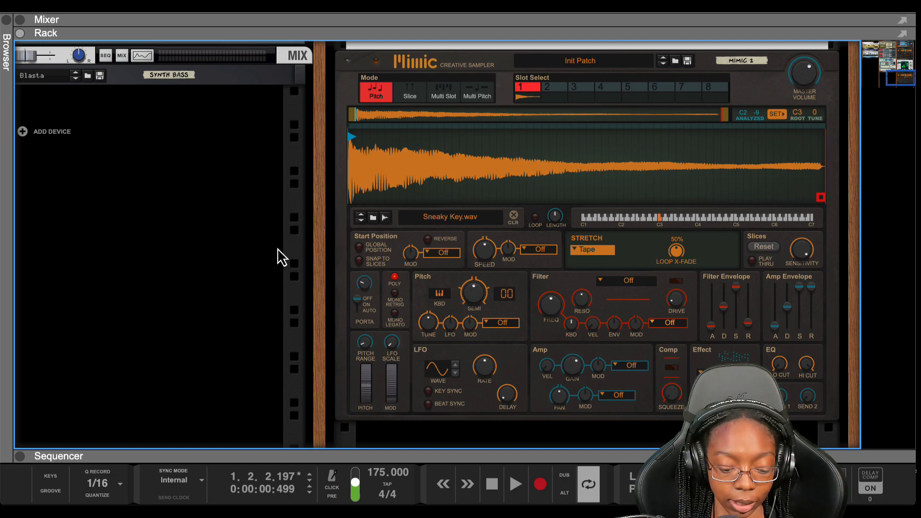
click(340, 79)
drag(325, 68, 321, 66)
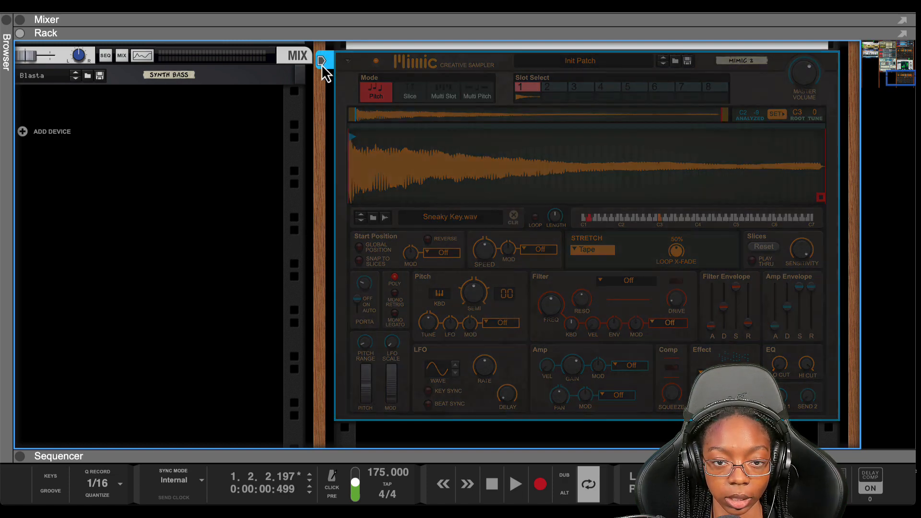
click(322, 67)
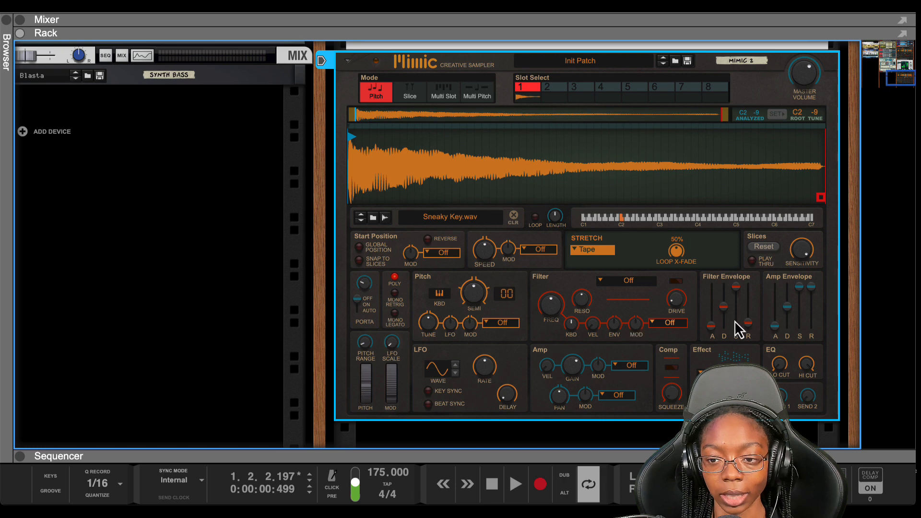
Lower the amp envelope release of Mimic 2 and set its stretch mode to Advanced.
drag(814, 298, 816, 318)
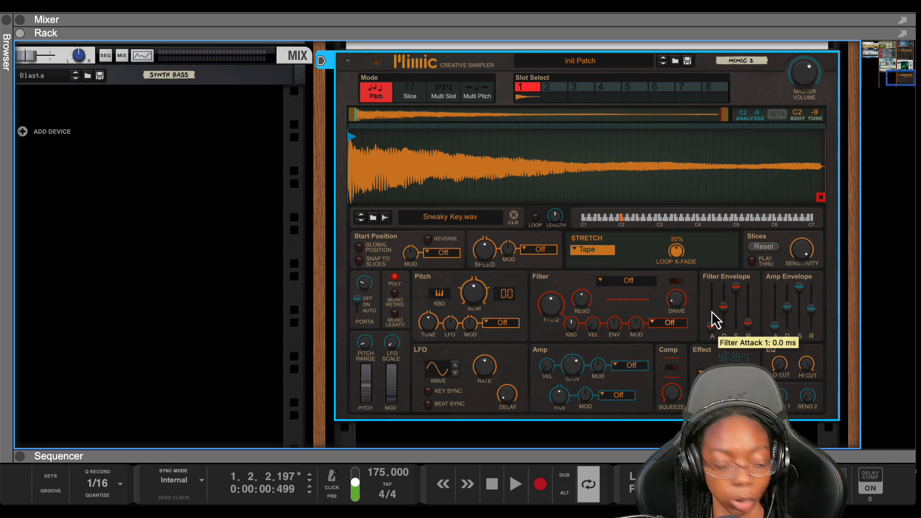
click(584, 256)
click(584, 263)
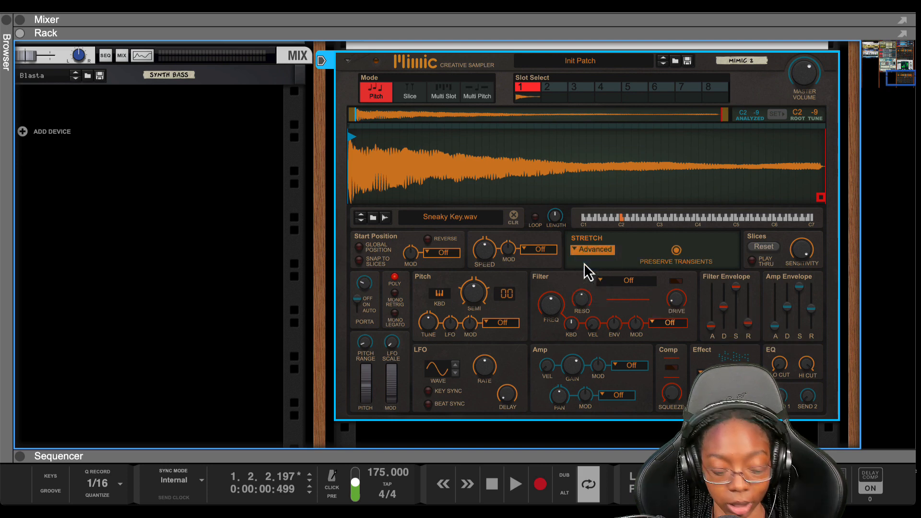
Compare the Tape stretch mode on Mimic 2 by switching to it and back to Advanced.
click(578, 250)
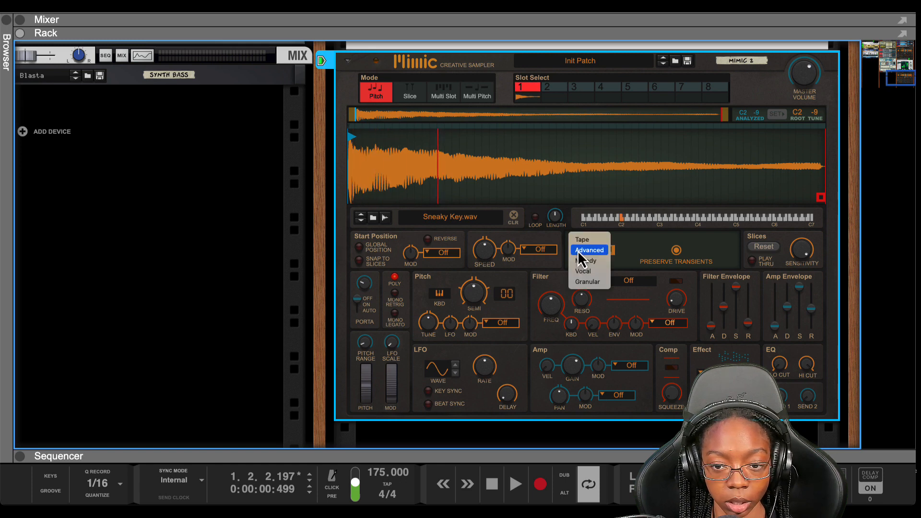
click(579, 241)
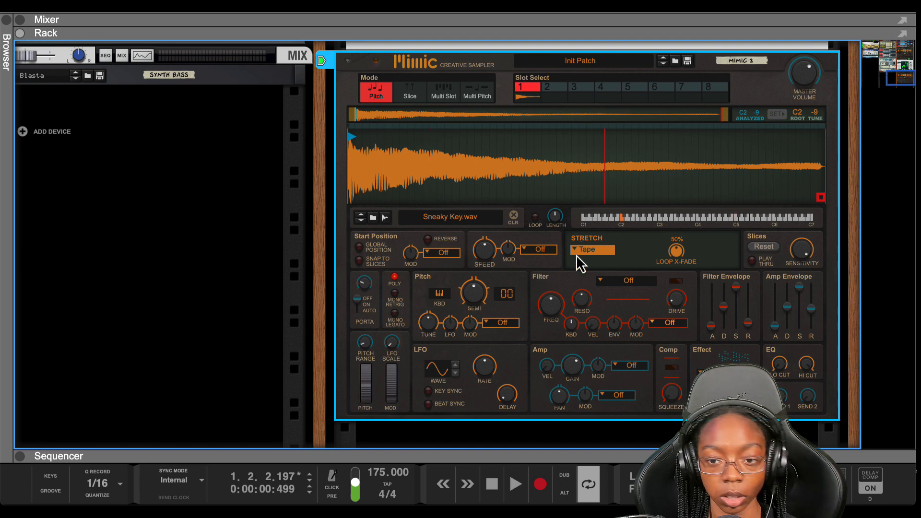
click(578, 252)
click(586, 263)
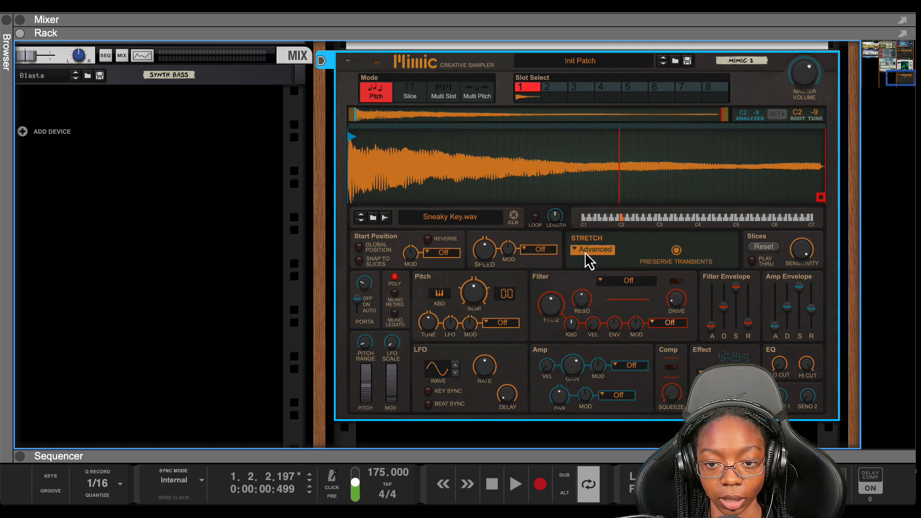
click(588, 260)
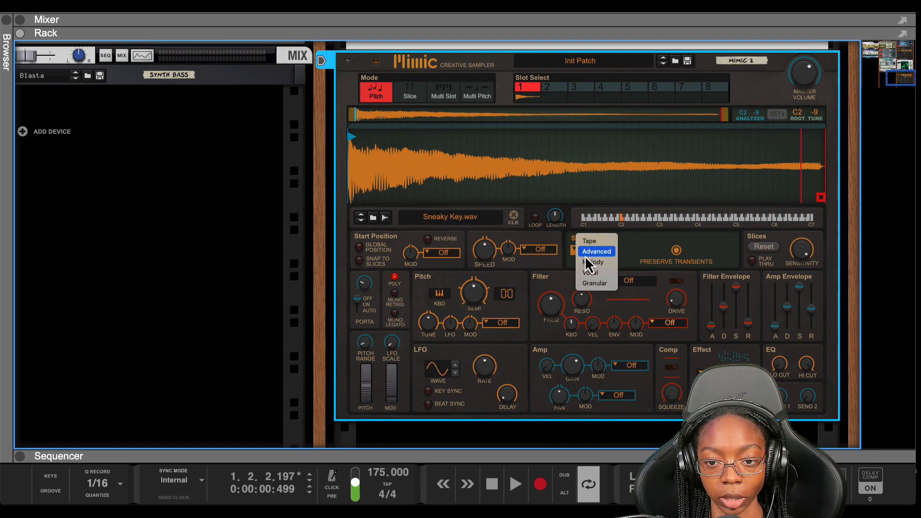
click(563, 278)
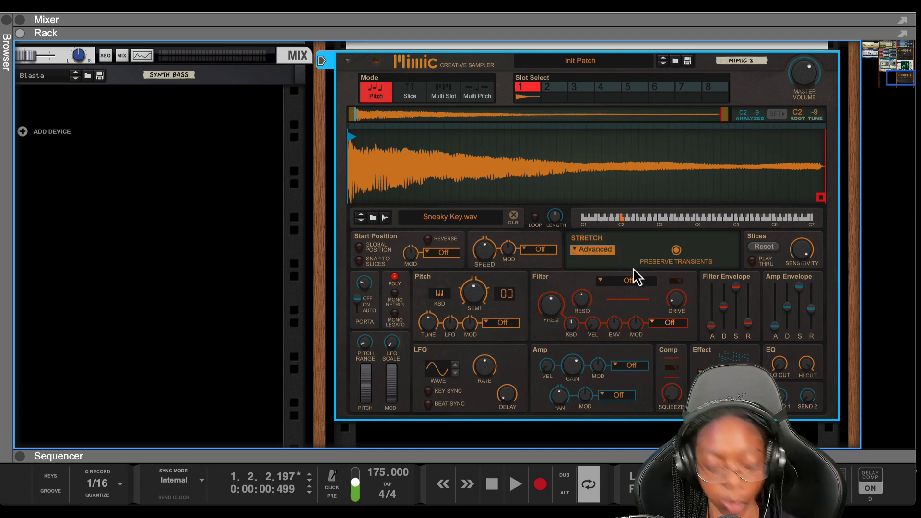
Set the key of the Chord Sequencer above Mimic 2 to Gb.
scroll(549, 278, up, 1)
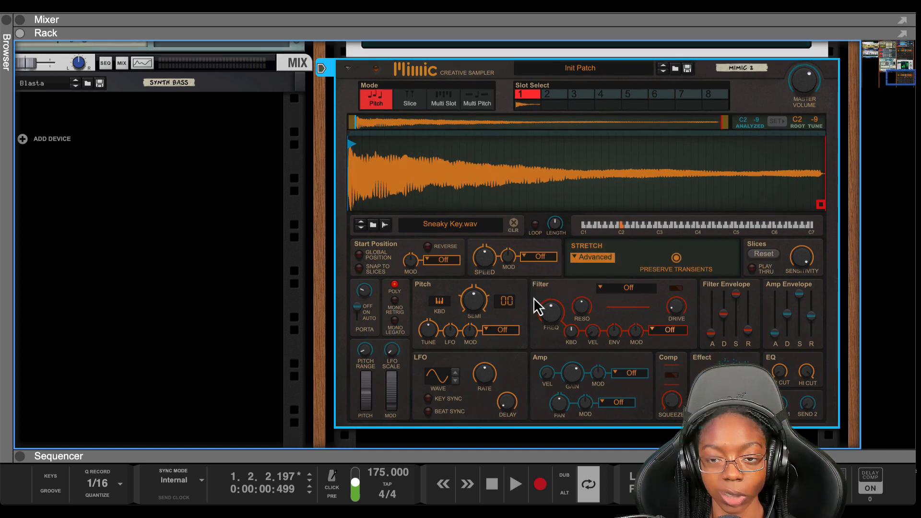
scroll(417, 100, up, 10)
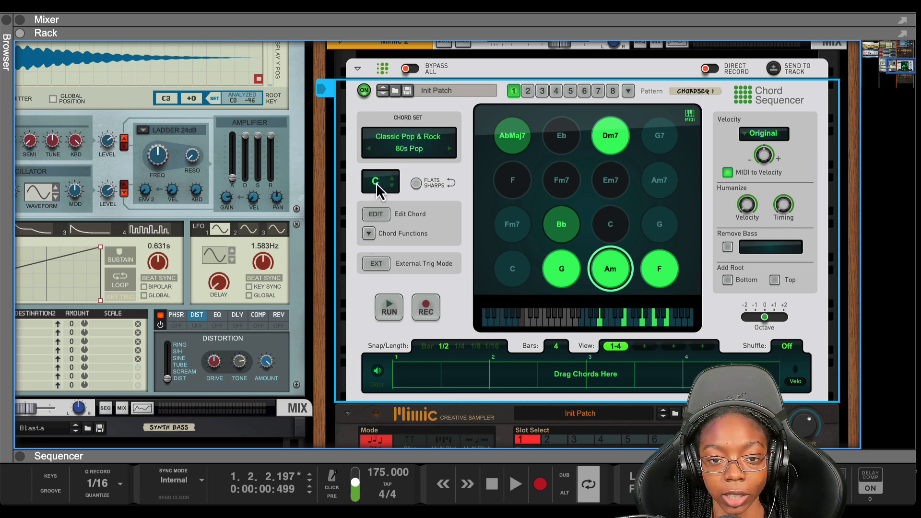
click(392, 179)
click(392, 179)
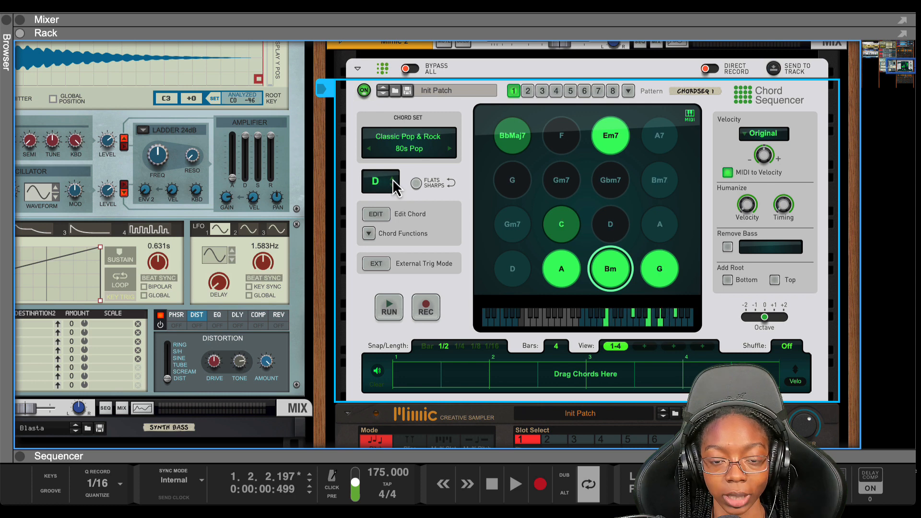
click(392, 179)
click(393, 179)
click(392, 180)
click(393, 179)
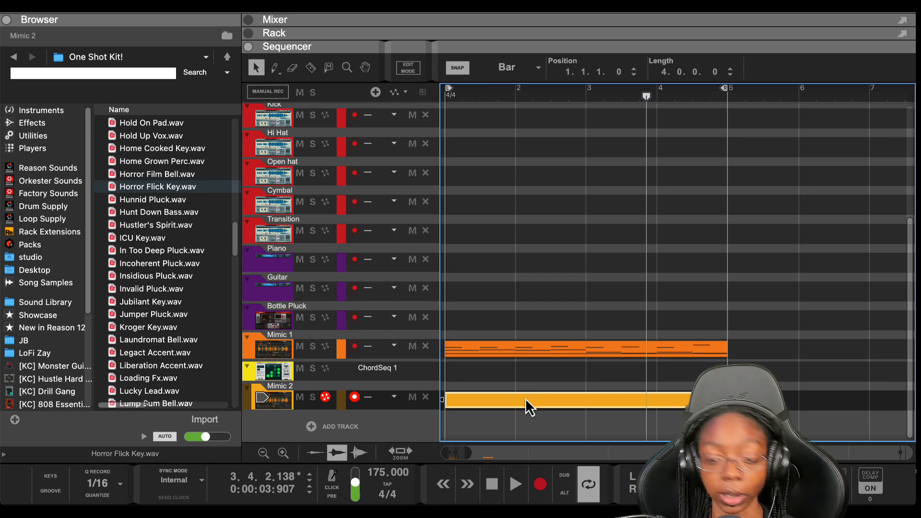
key(shift+Return)
key(super+Return)
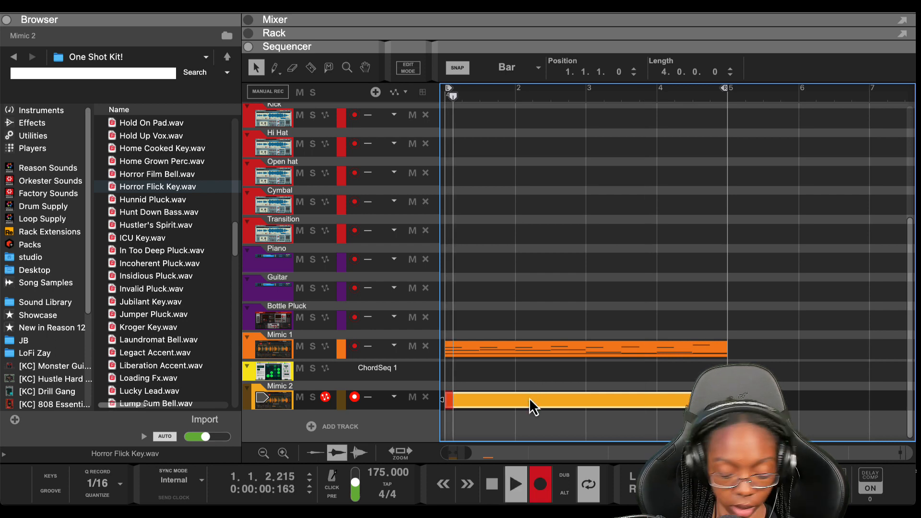
key(space)
key(super+z)
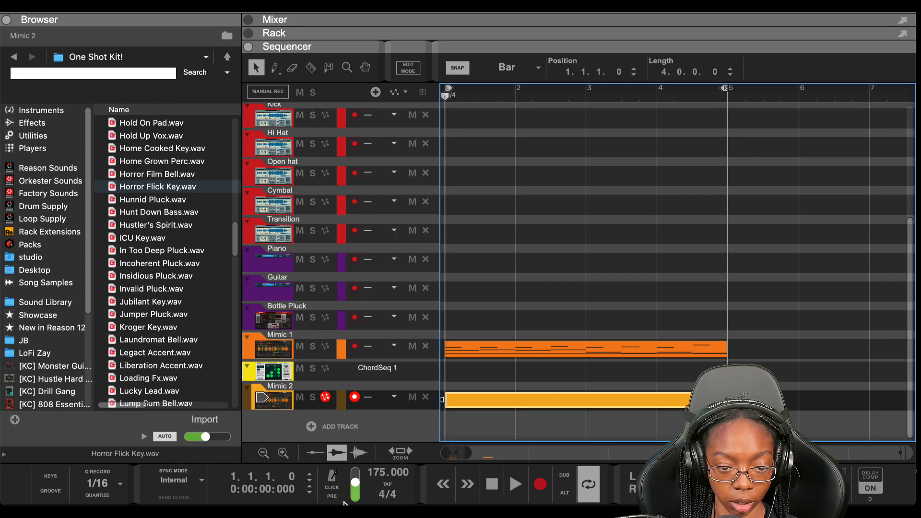
Record the chord performance into the Mimic 2 clip over the looped Mimic 1 melody and stop.
key(super+Return)
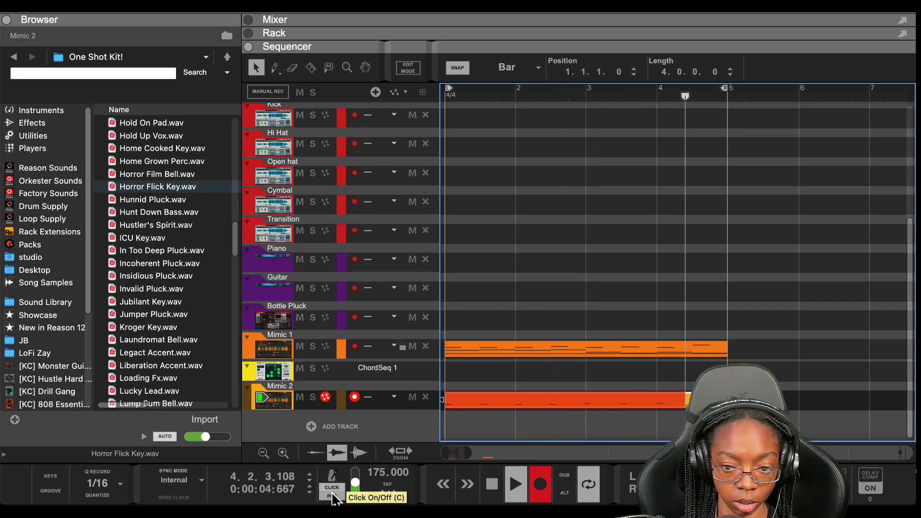
key(space)
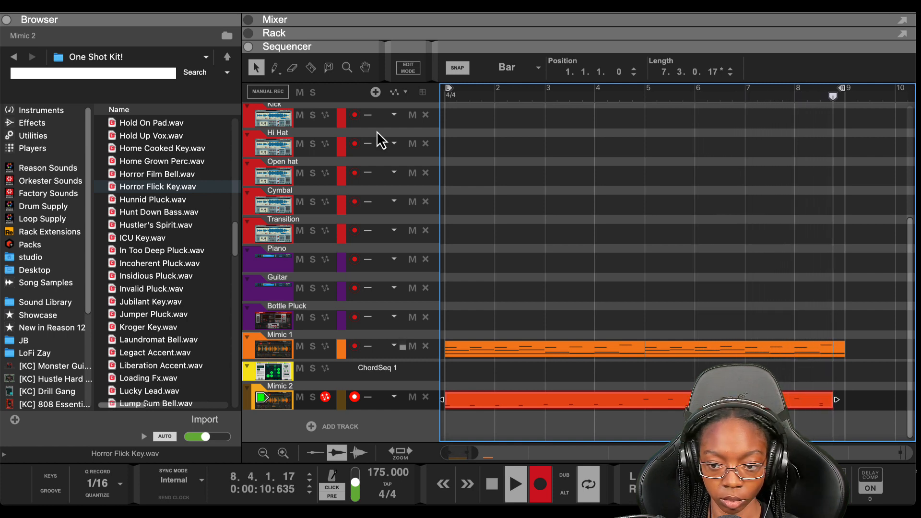
key(space)
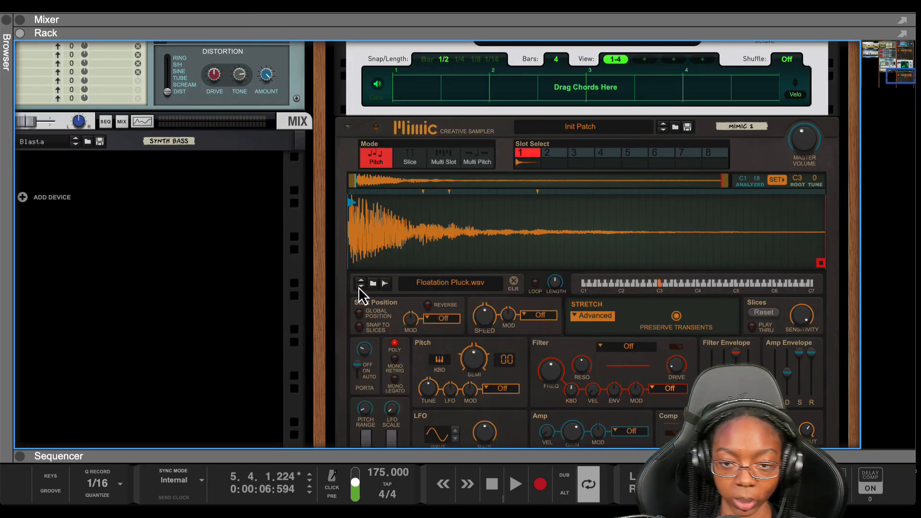
Bring up the Chord Sequencer in the rack, play the recorded chords from the start, and select that device.
scroll(358, 286, up, 10)
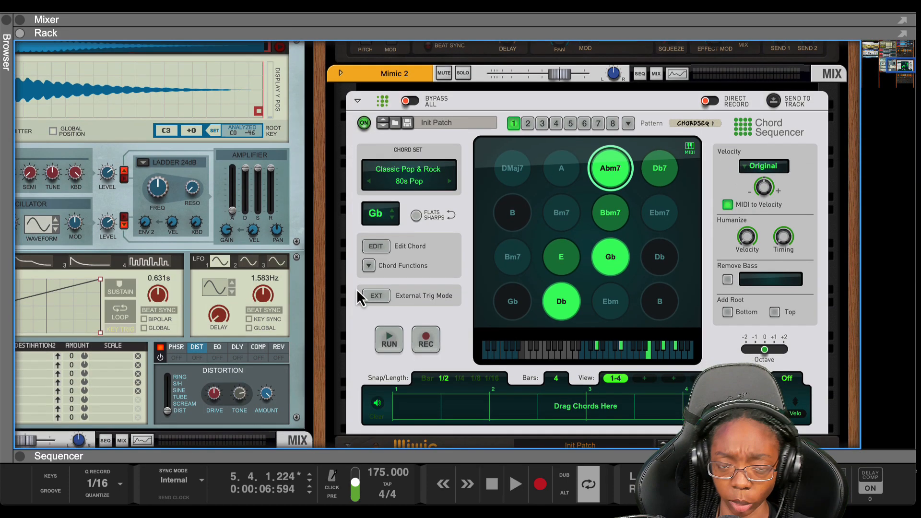
scroll(357, 293, down, 2)
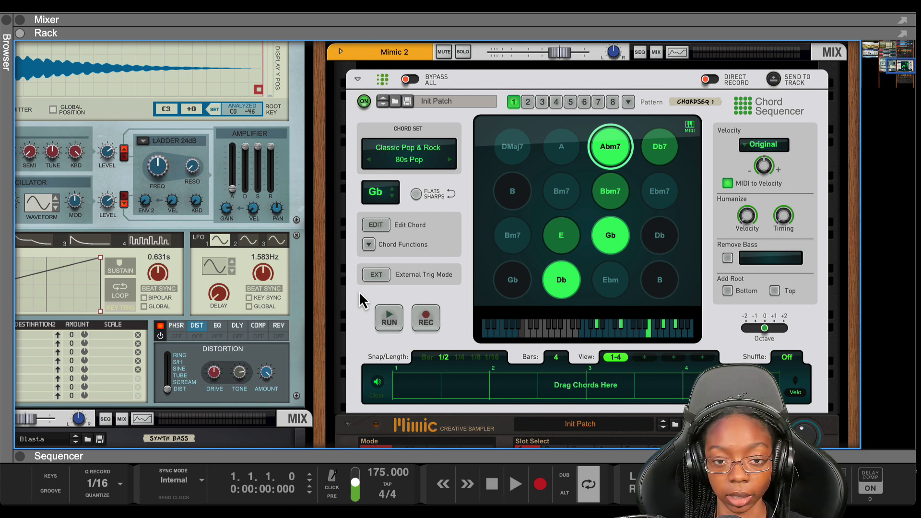
key(space)
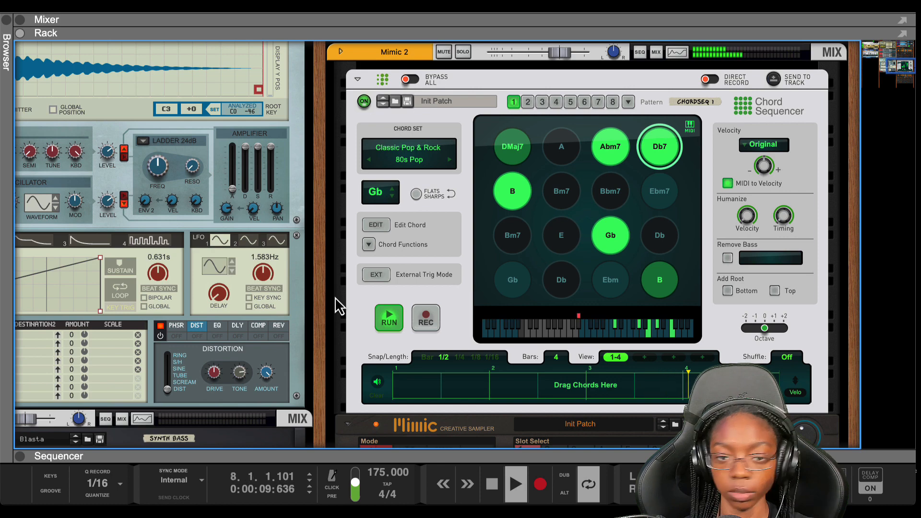
click(445, 217)
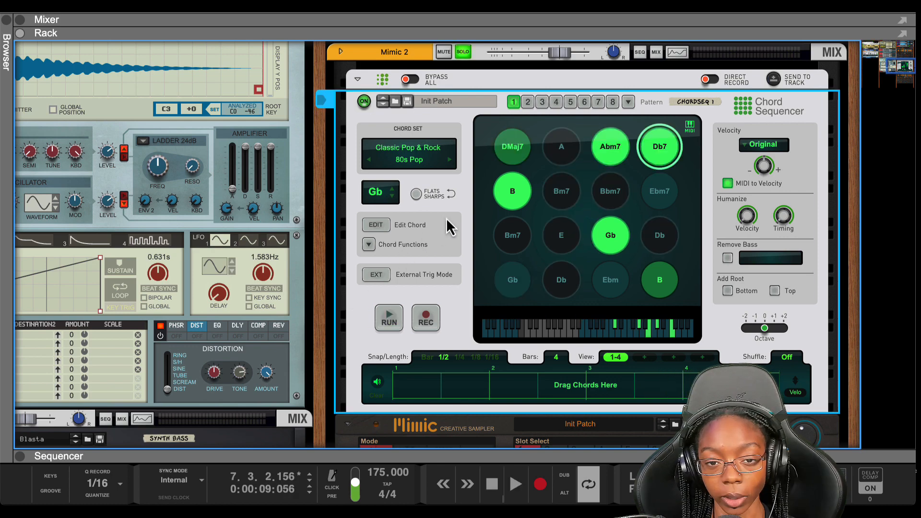
Browse the chord set categories on the Chord Sequencer and play the recorded chords from the start, leaving the set unchanged.
click(413, 164)
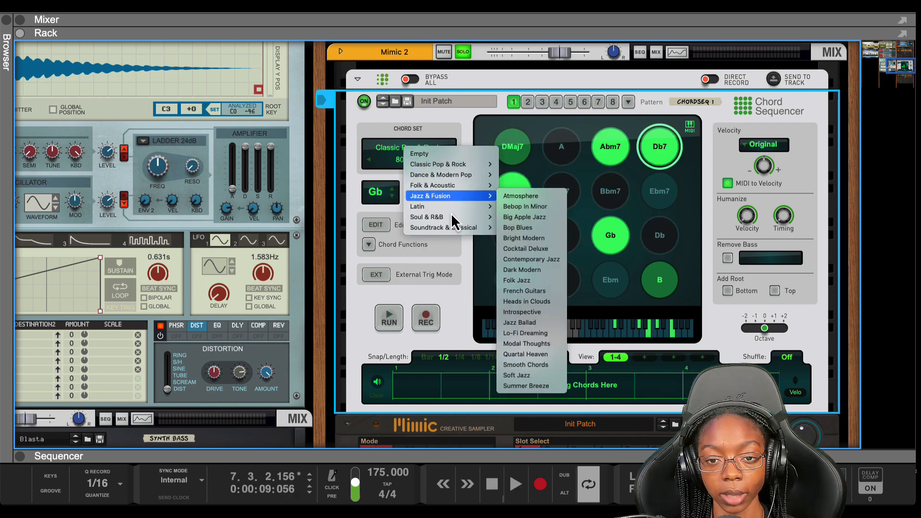
mouse_move(450, 174)
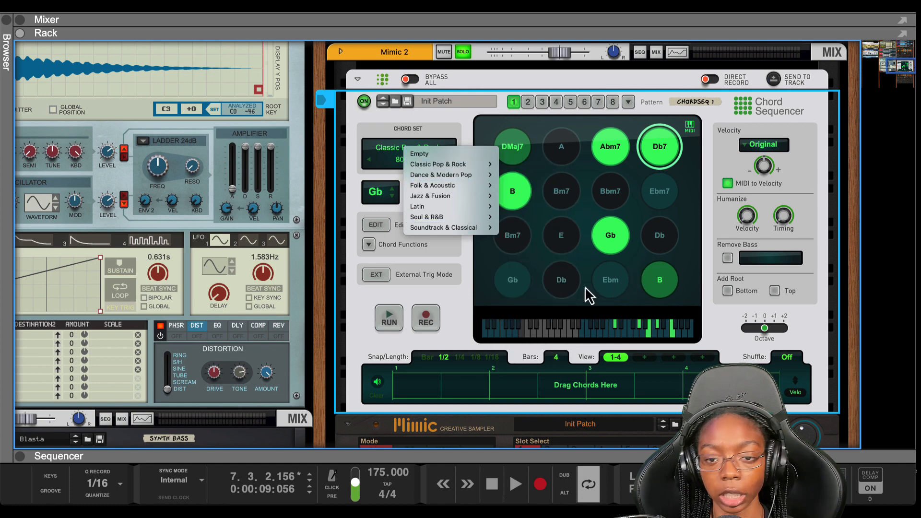
click(425, 129)
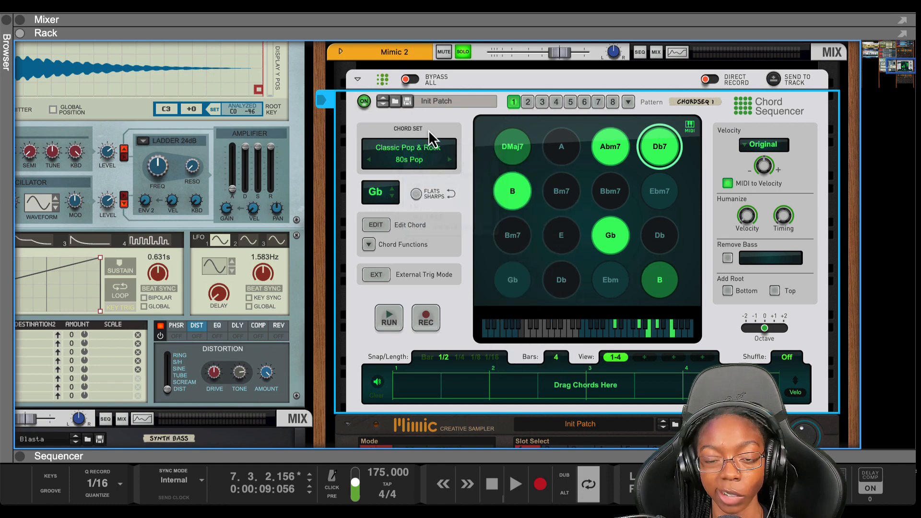
click(491, 485)
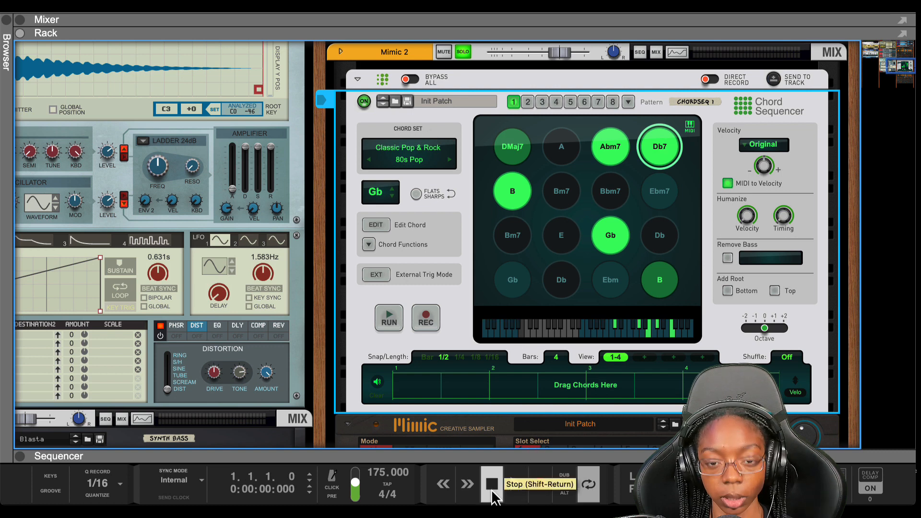
key(space)
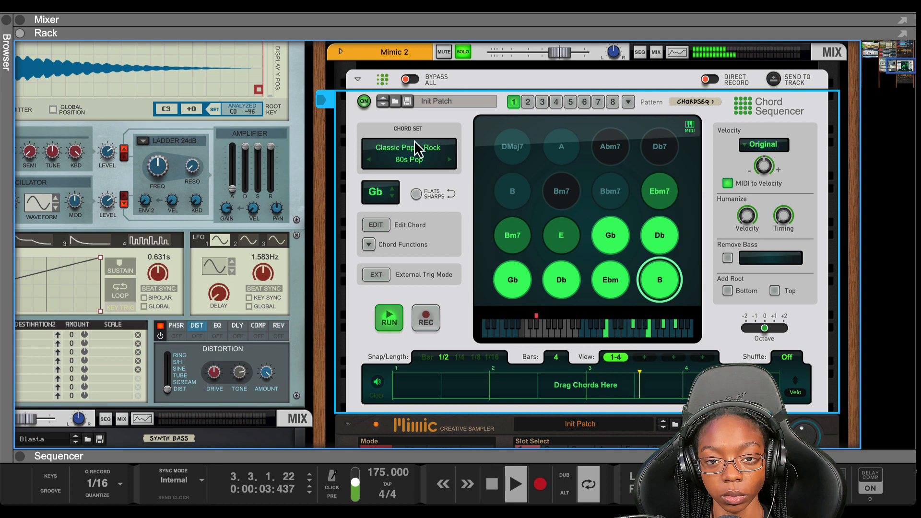
click(430, 160)
mouse_move(431, 160)
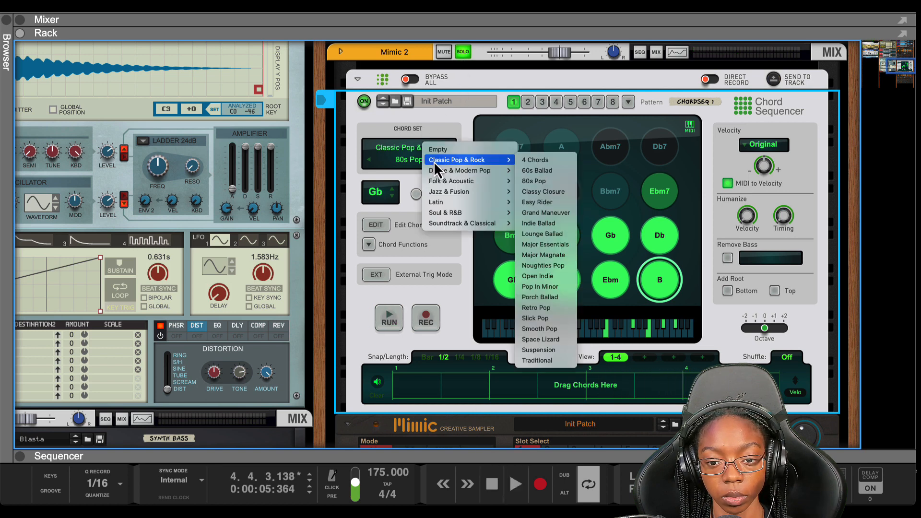
click(392, 176)
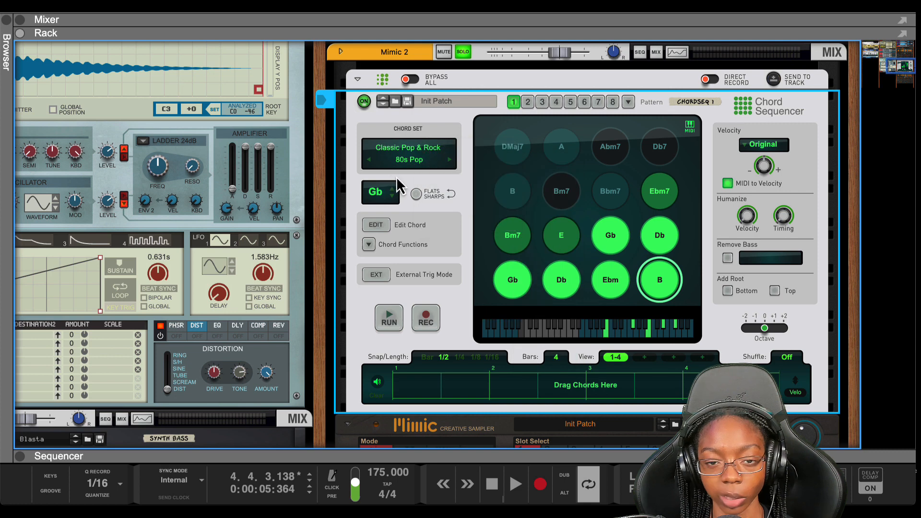
Try the next Classic Pop & Rock chord set, Classy Closure, and audition chords from Sad Harmonic under Soundtrack & Classical.
click(448, 160)
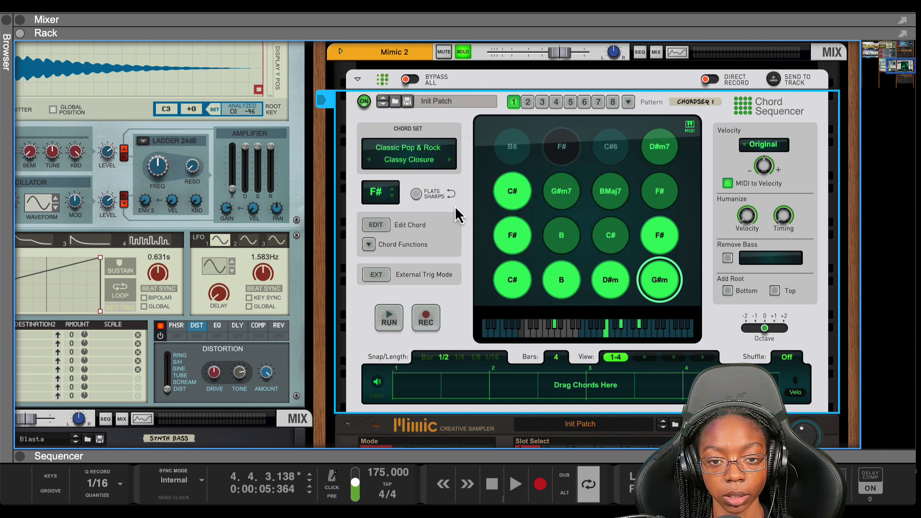
click(416, 165)
mouse_move(455, 184)
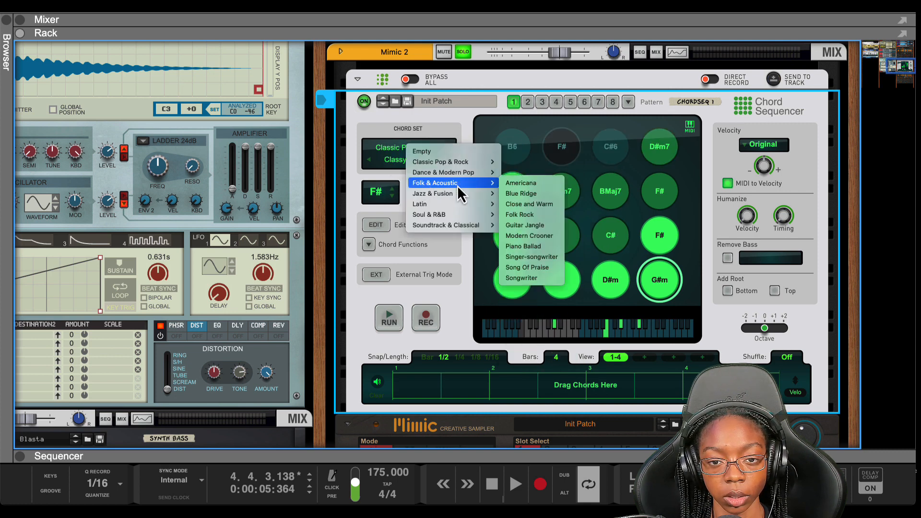
mouse_move(492, 169)
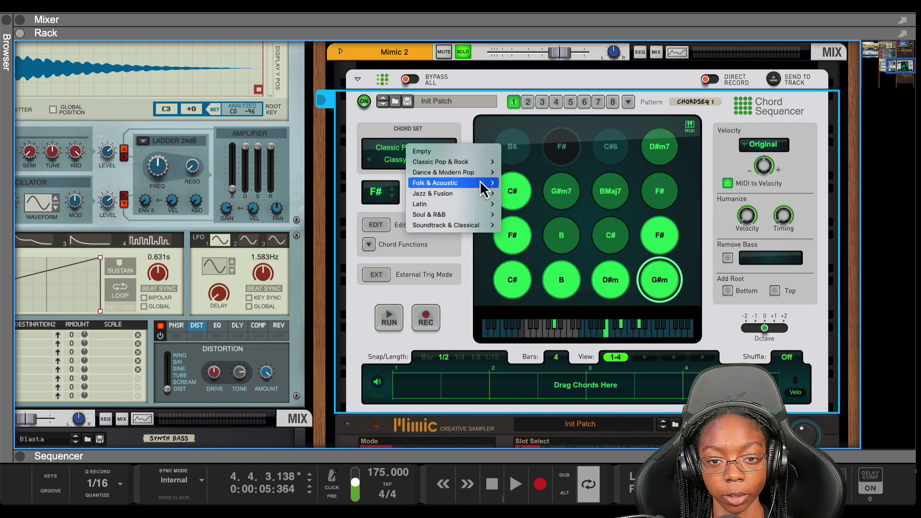
mouse_move(481, 195)
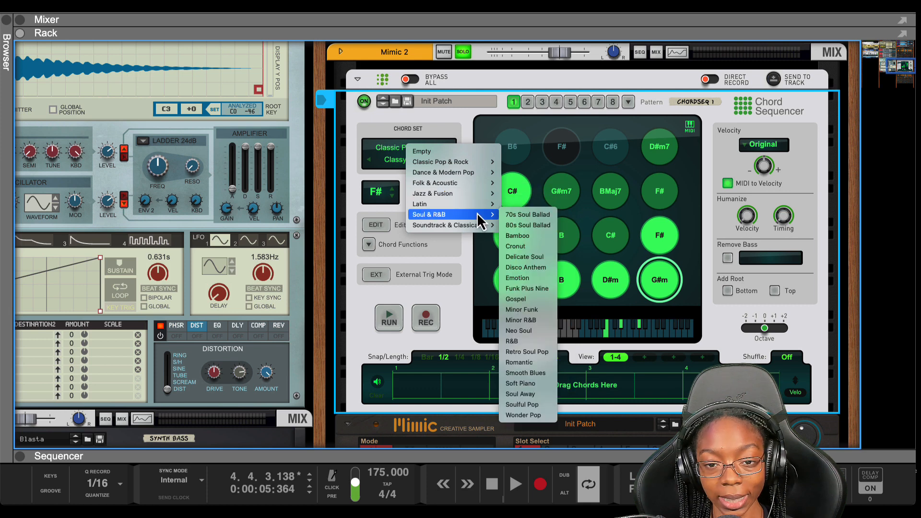
mouse_move(486, 235)
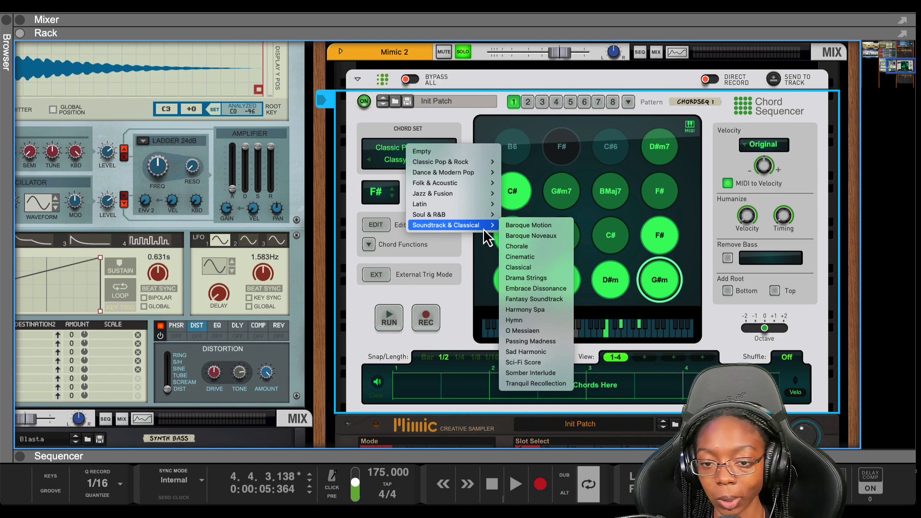
click(513, 352)
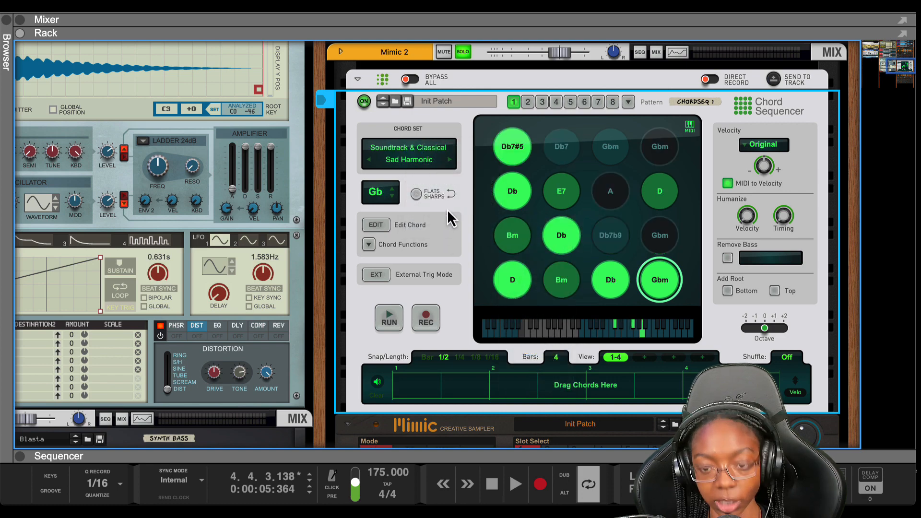
click(623, 298)
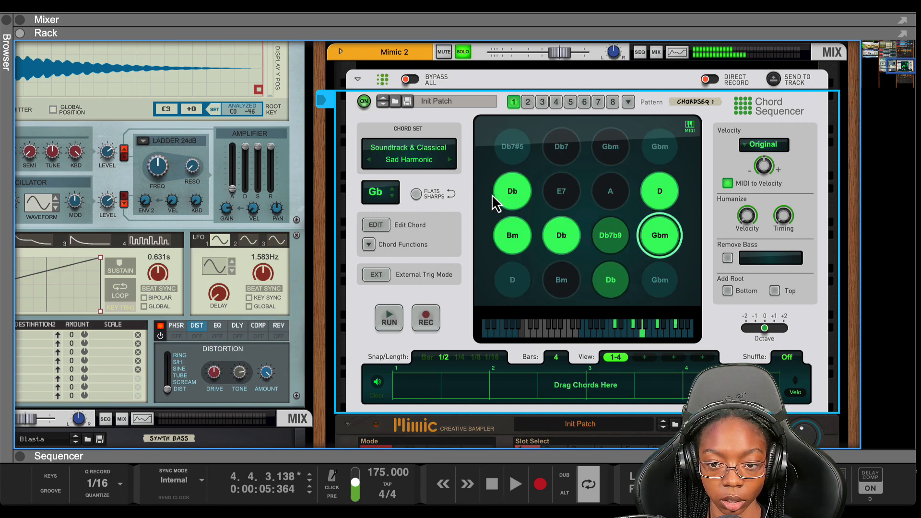
Return the Chord Sequencer to the 80s Pop chord set under Classic Pop & Rock and reset the song position to the start.
click(449, 160)
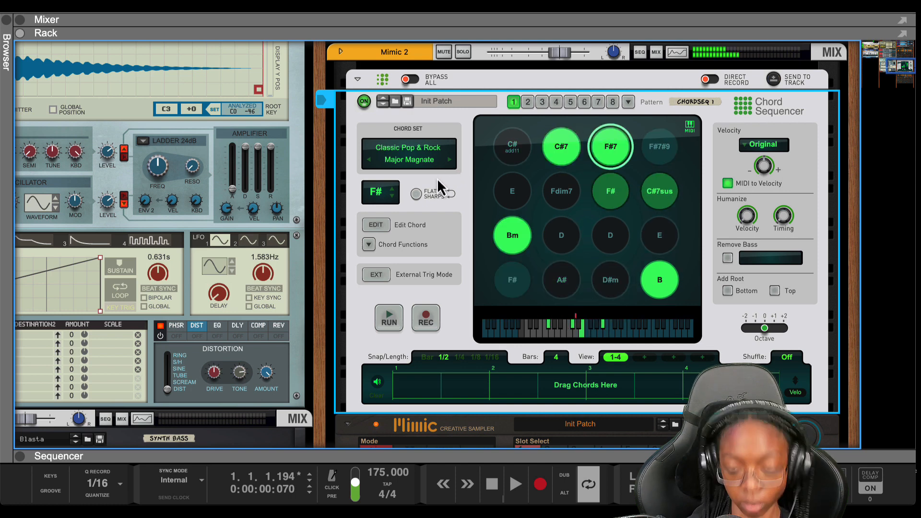
click(405, 153)
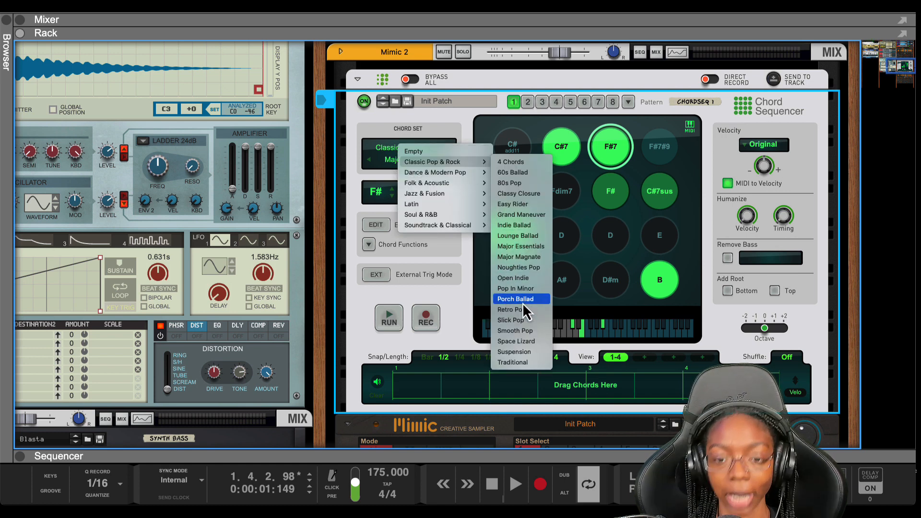
click(522, 181)
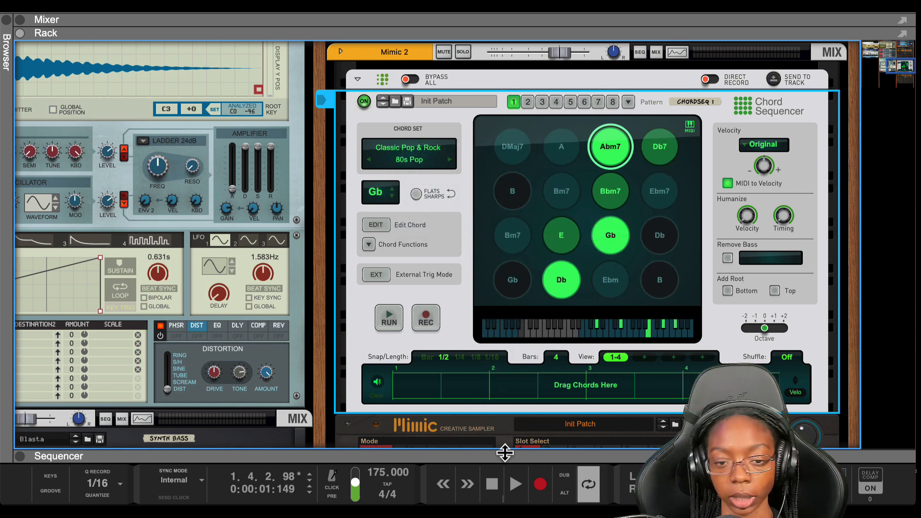
key(shift+Return)
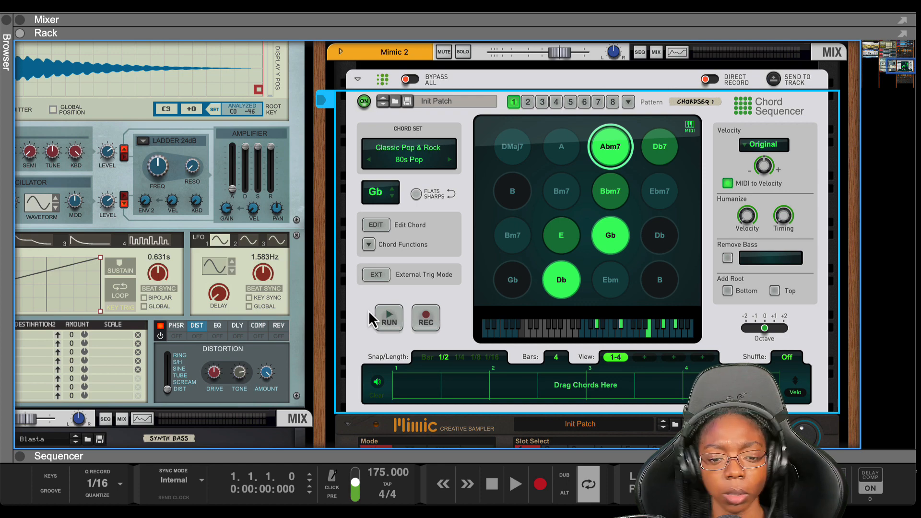
Layer Mimic 1 with a duplicate of it that plays Growth Key.wav, and solo both channels.
scroll(358, 309, down, 5)
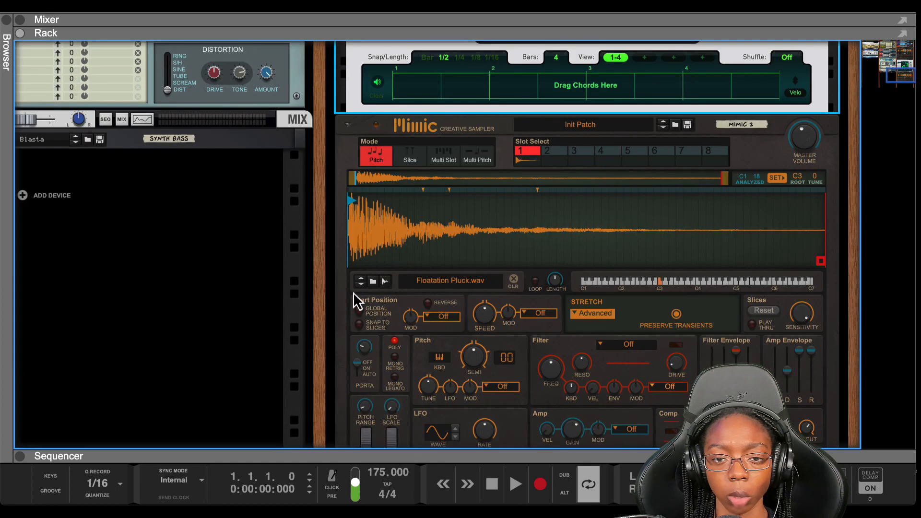
scroll(355, 293, down, 3)
scroll(369, 273, up, 10)
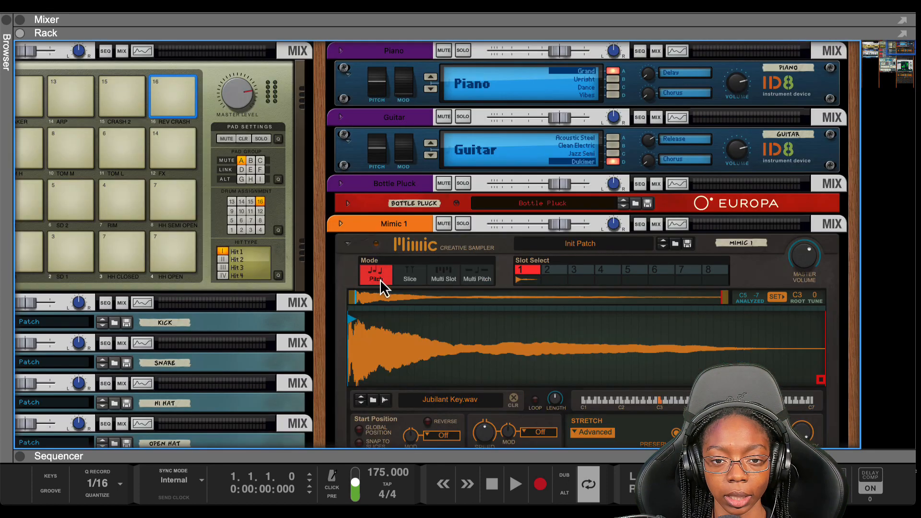
click(390, 224)
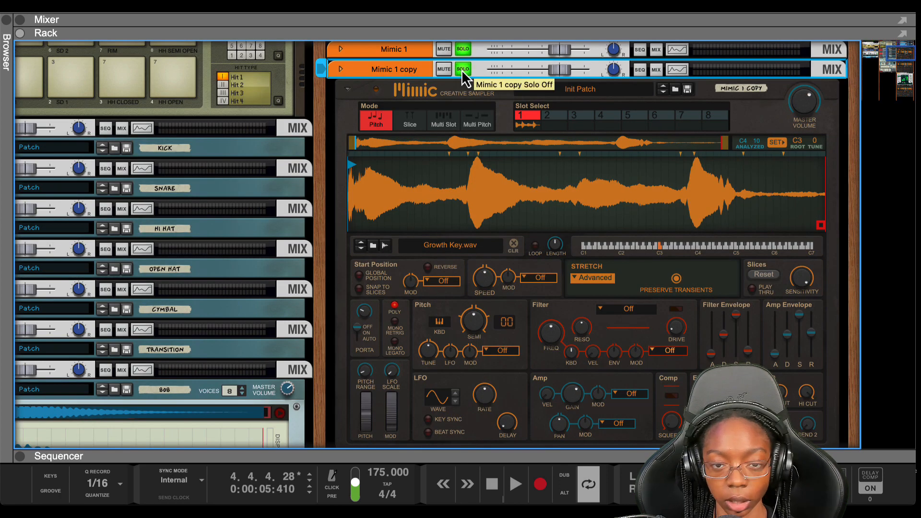
Play Mimic 1 and Mimic 1 copy together from the start, then unsolo Mimic 1 to hear the copy alone.
key(Home)
key(space)
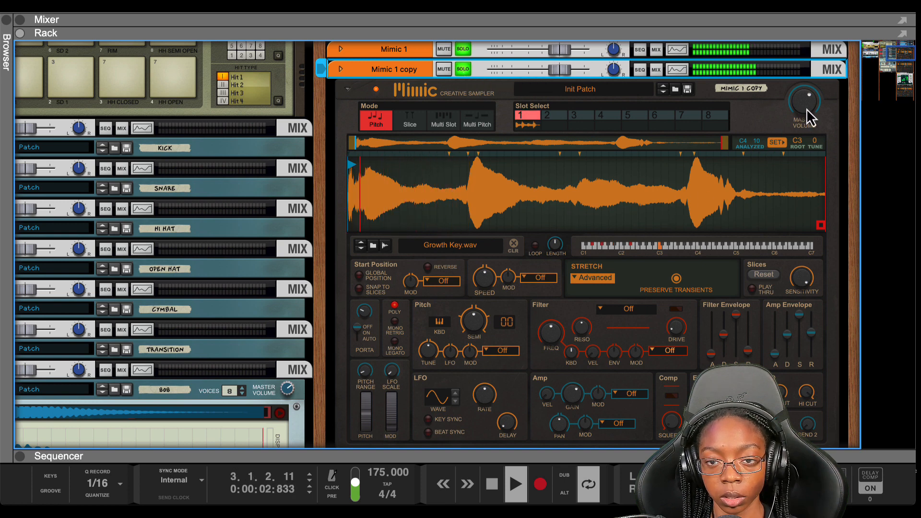
click(462, 49)
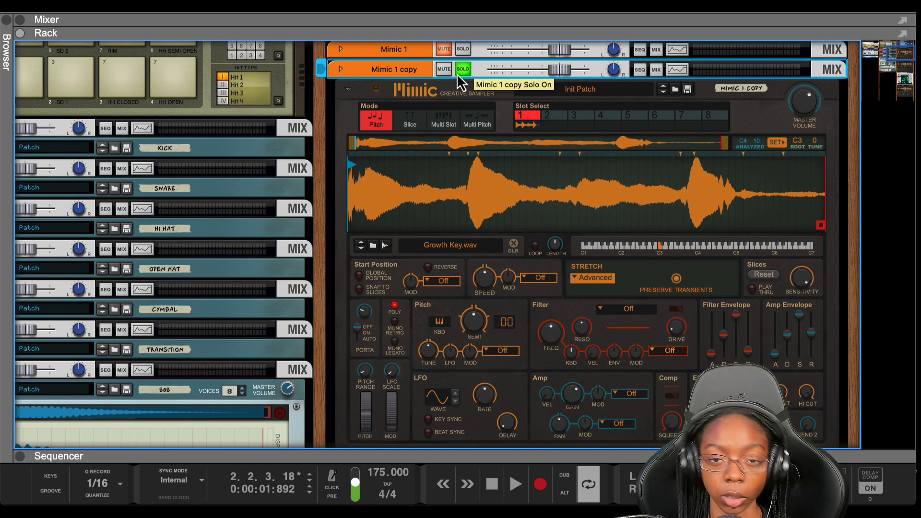
key(space)
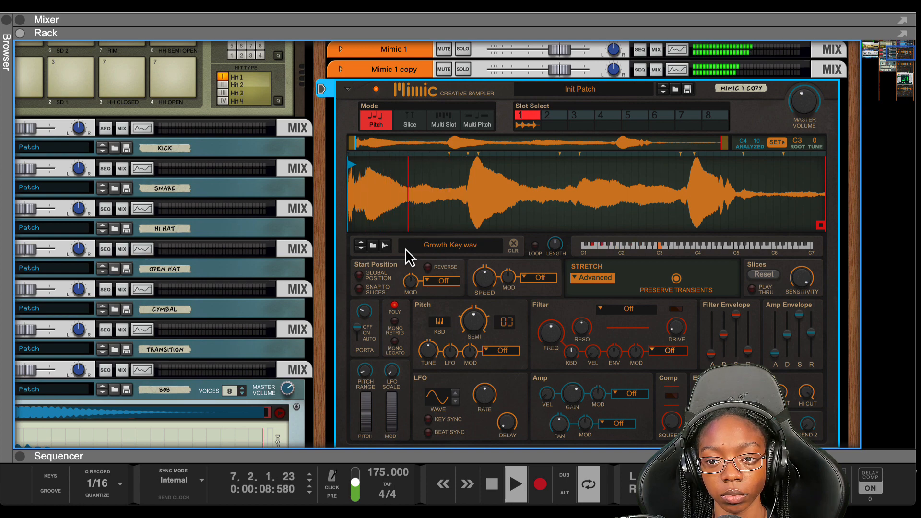
Play the loop with the drums and enlarge the sequencer to show the full Bullet drum clip, then stop playback.
scroll(405, 248, down, 1)
scroll(406, 250, down, 3)
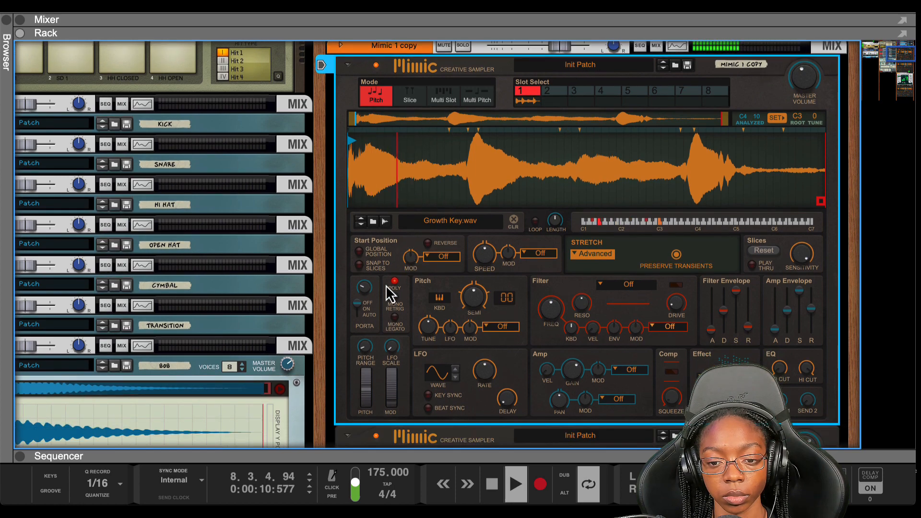
scroll(373, 297, down, 10)
scroll(331, 238, up, 10)
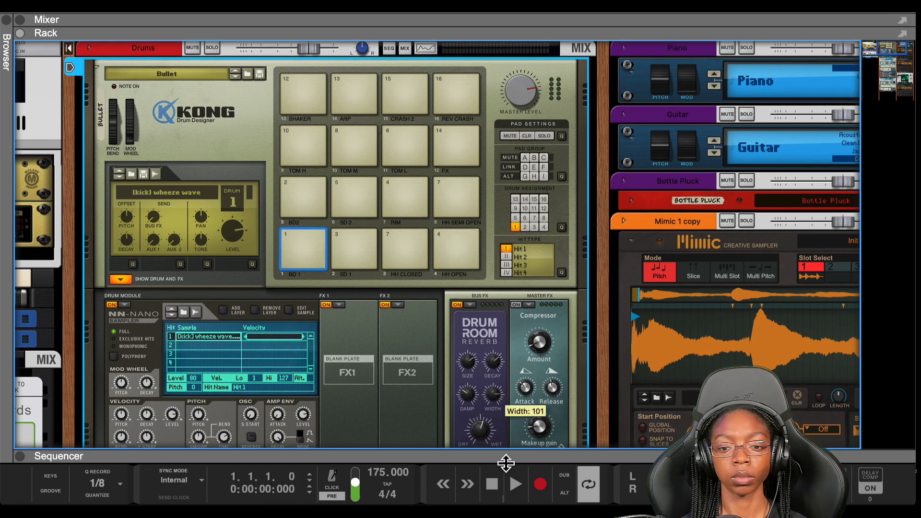
click(511, 473)
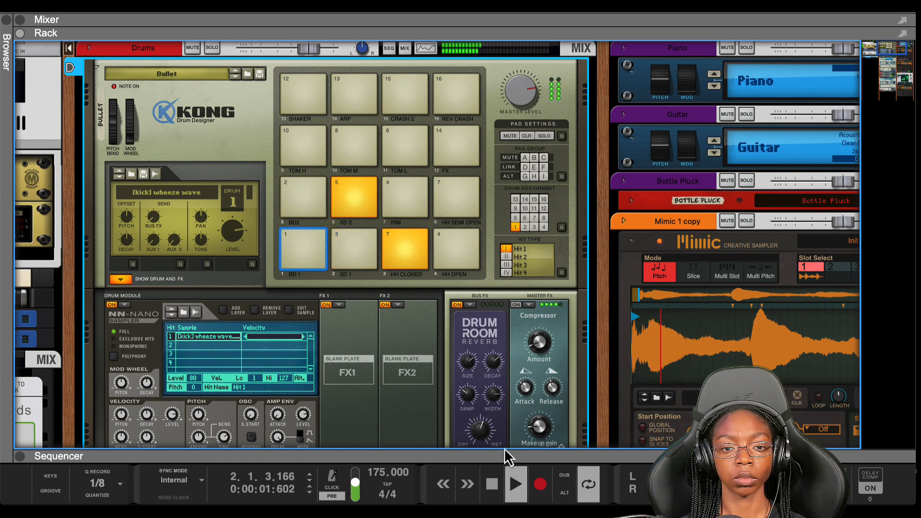
drag(505, 456, 508, 80)
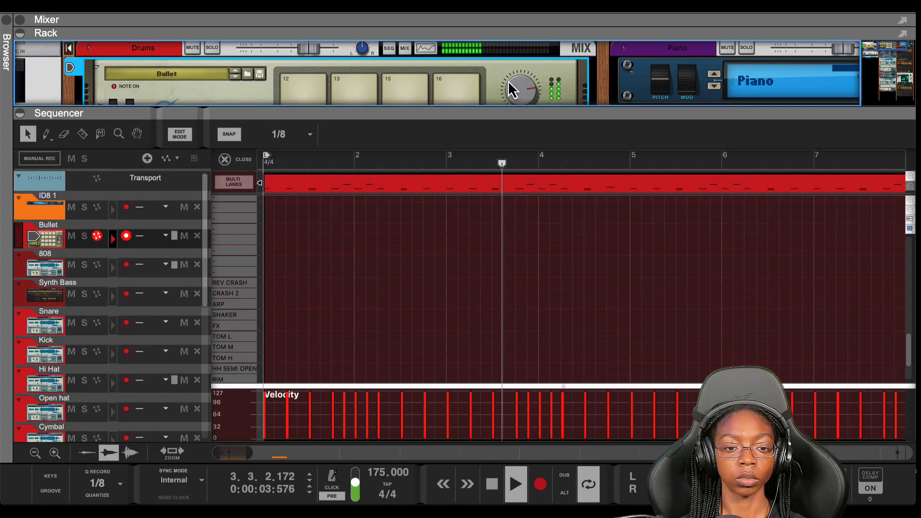
click(470, 283)
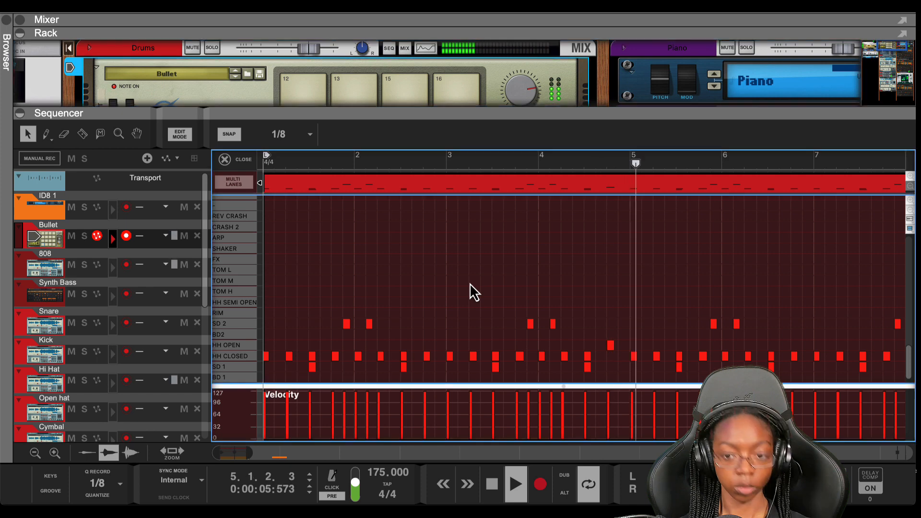
scroll(470, 283, down, 2)
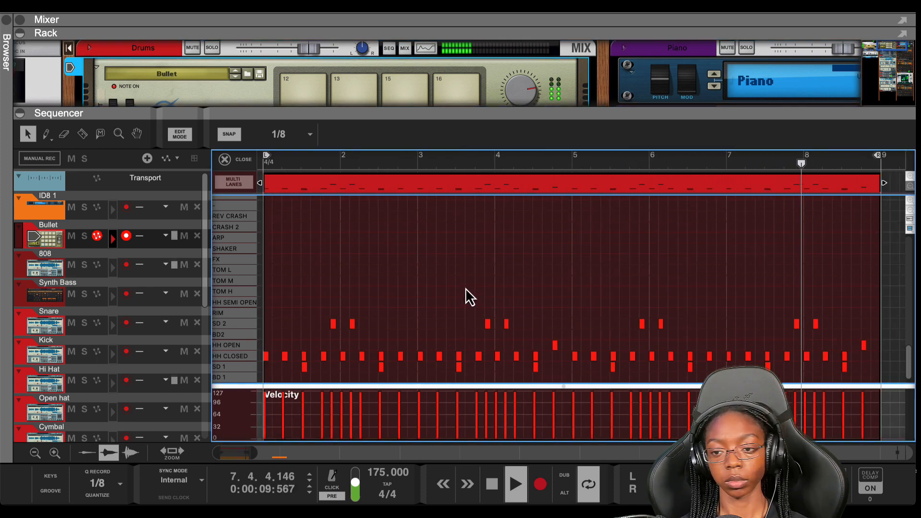
key(space)
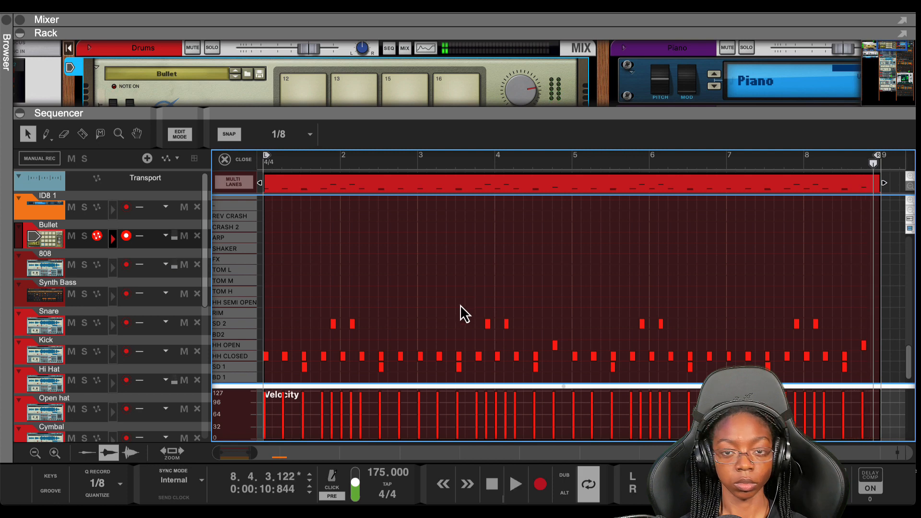